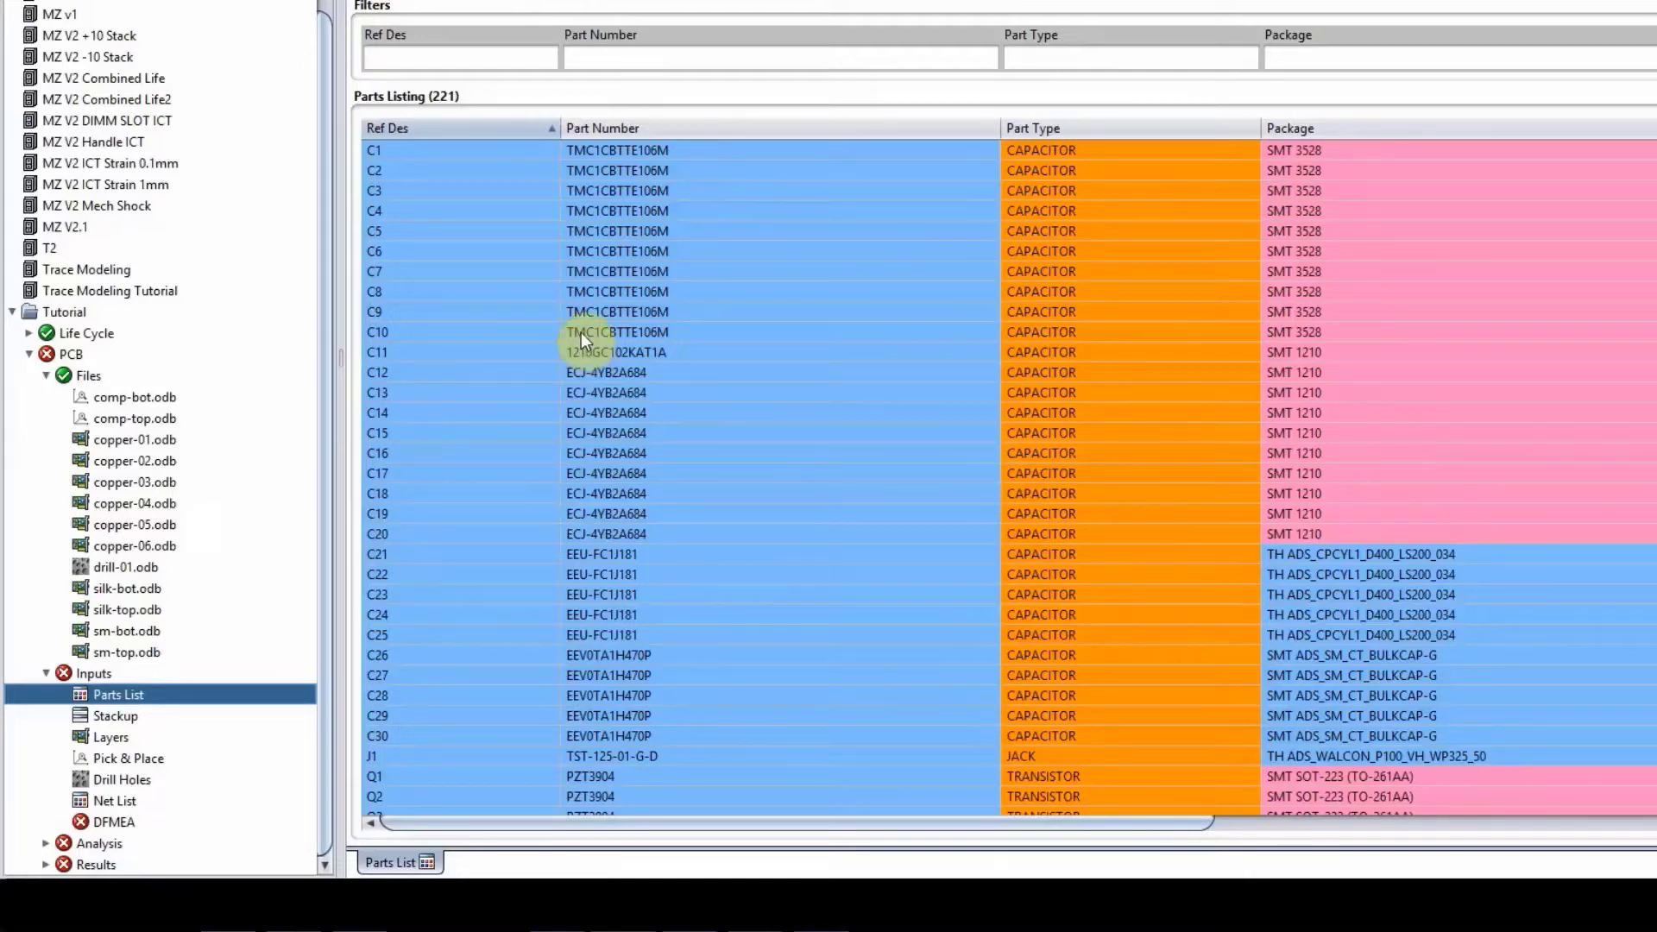
Step: Select part C10 in the 221-part Parts List
{"action": "left_click", "coordinate": [582, 332]}
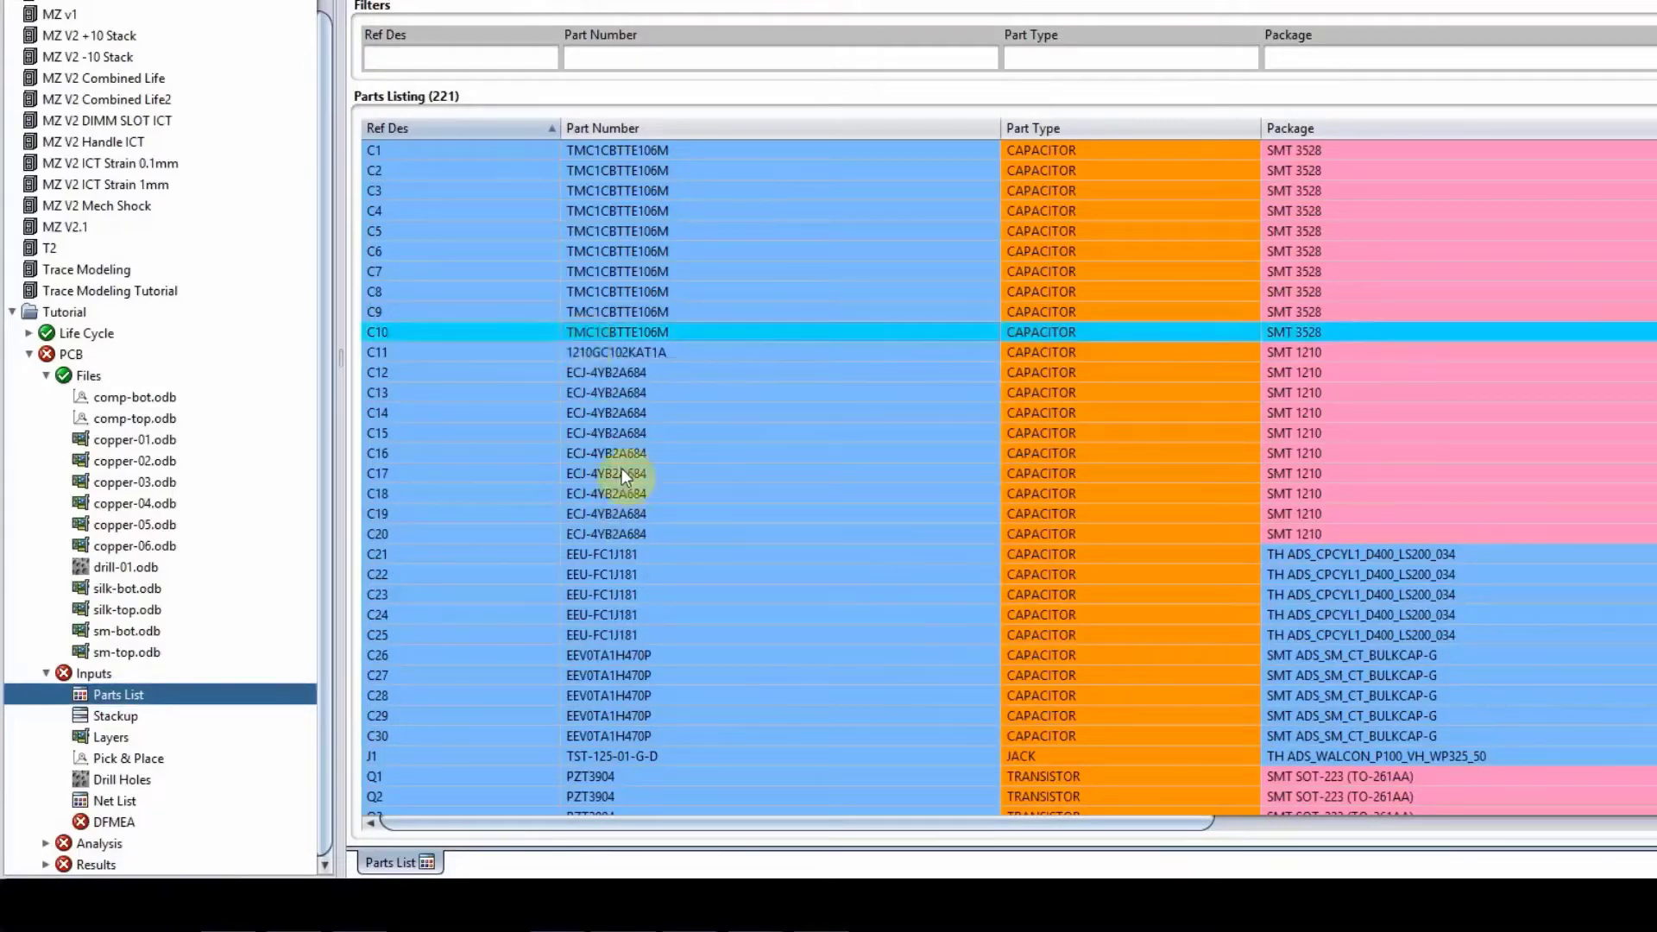
Step: Open part C10's property editor and review its Package, Location and Lead properties
{"action": "right_click", "coordinate": [575, 333]}
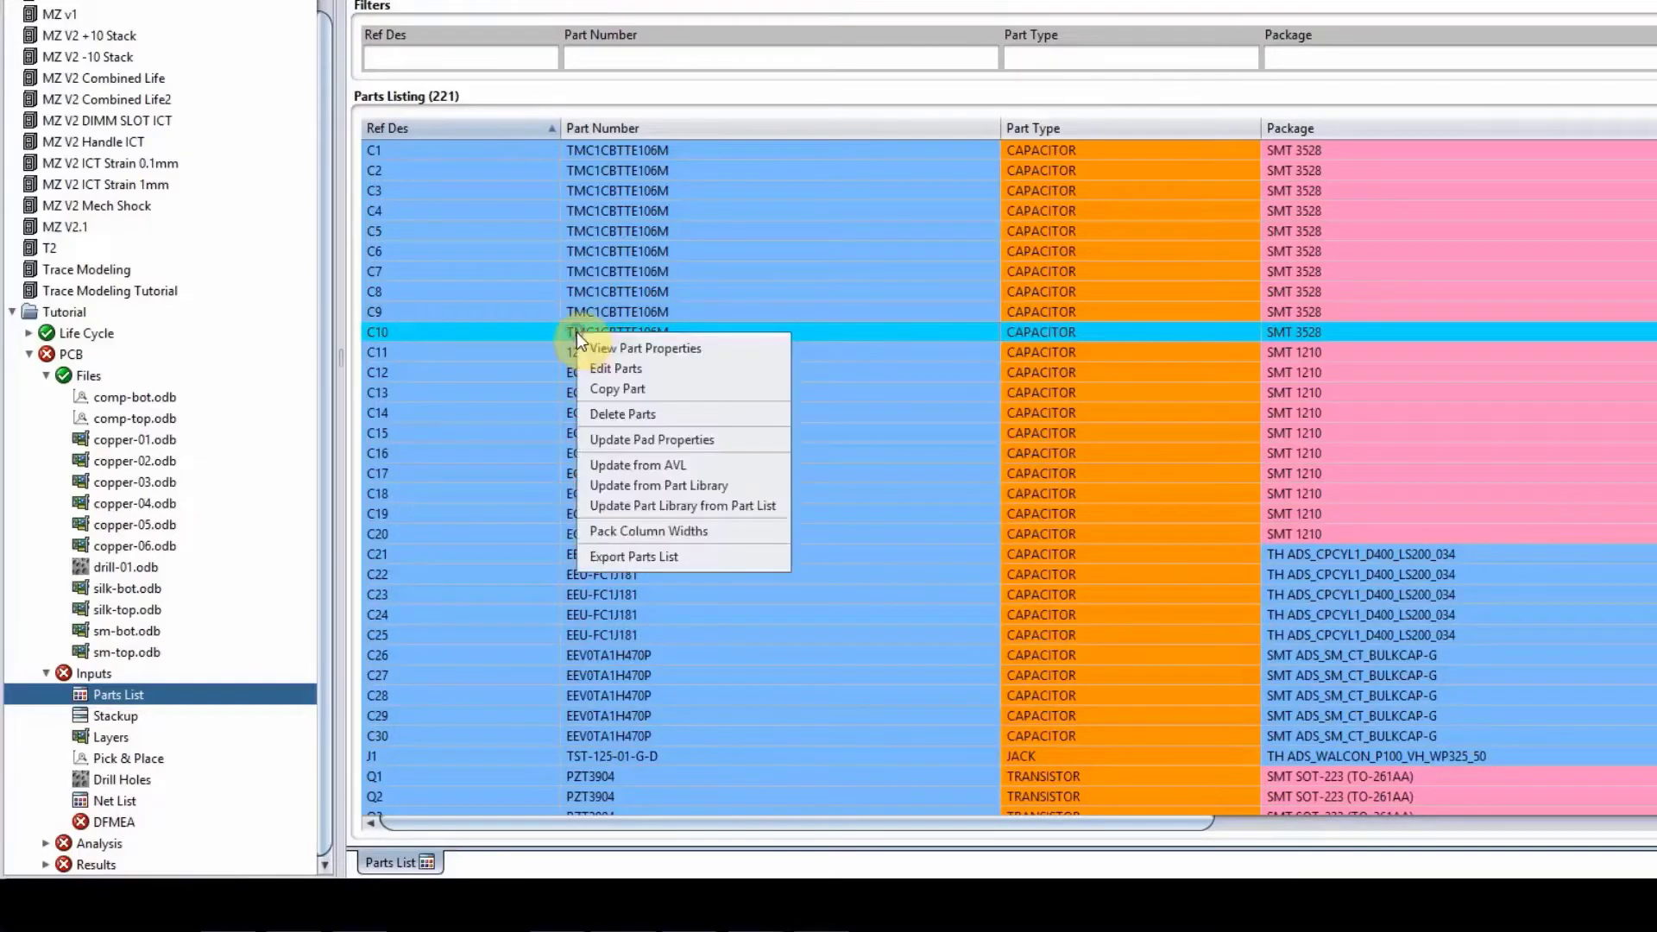
{"action": "left_click", "coordinate": [603, 370]}
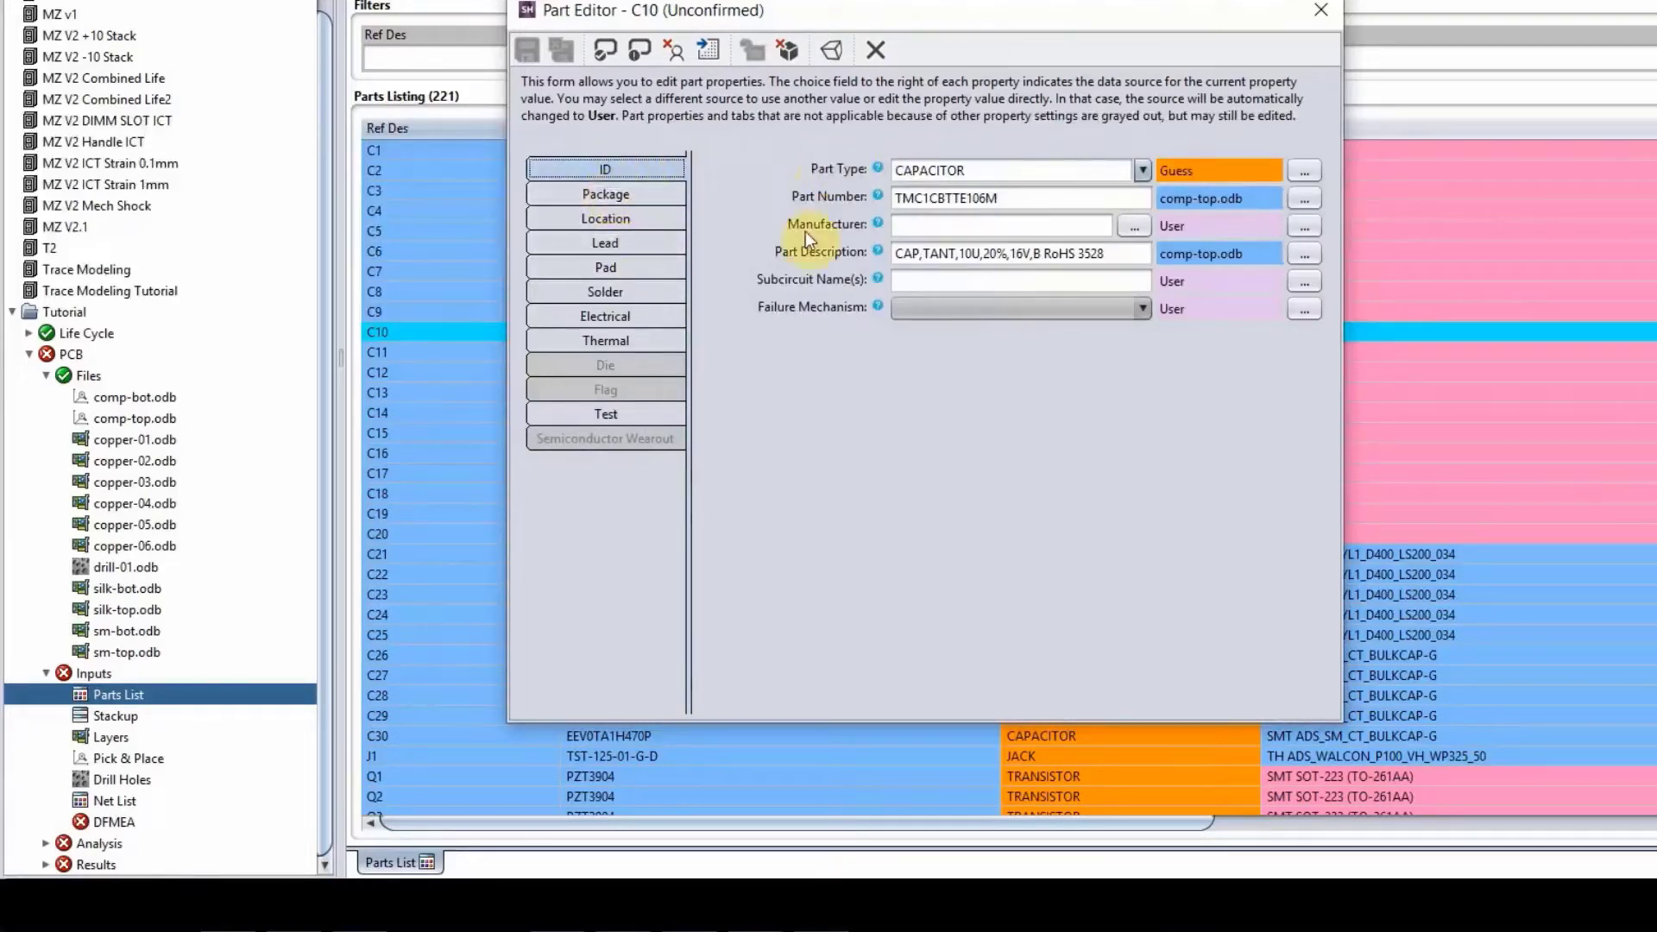
{"action": "left_click", "coordinate": [582, 198]}
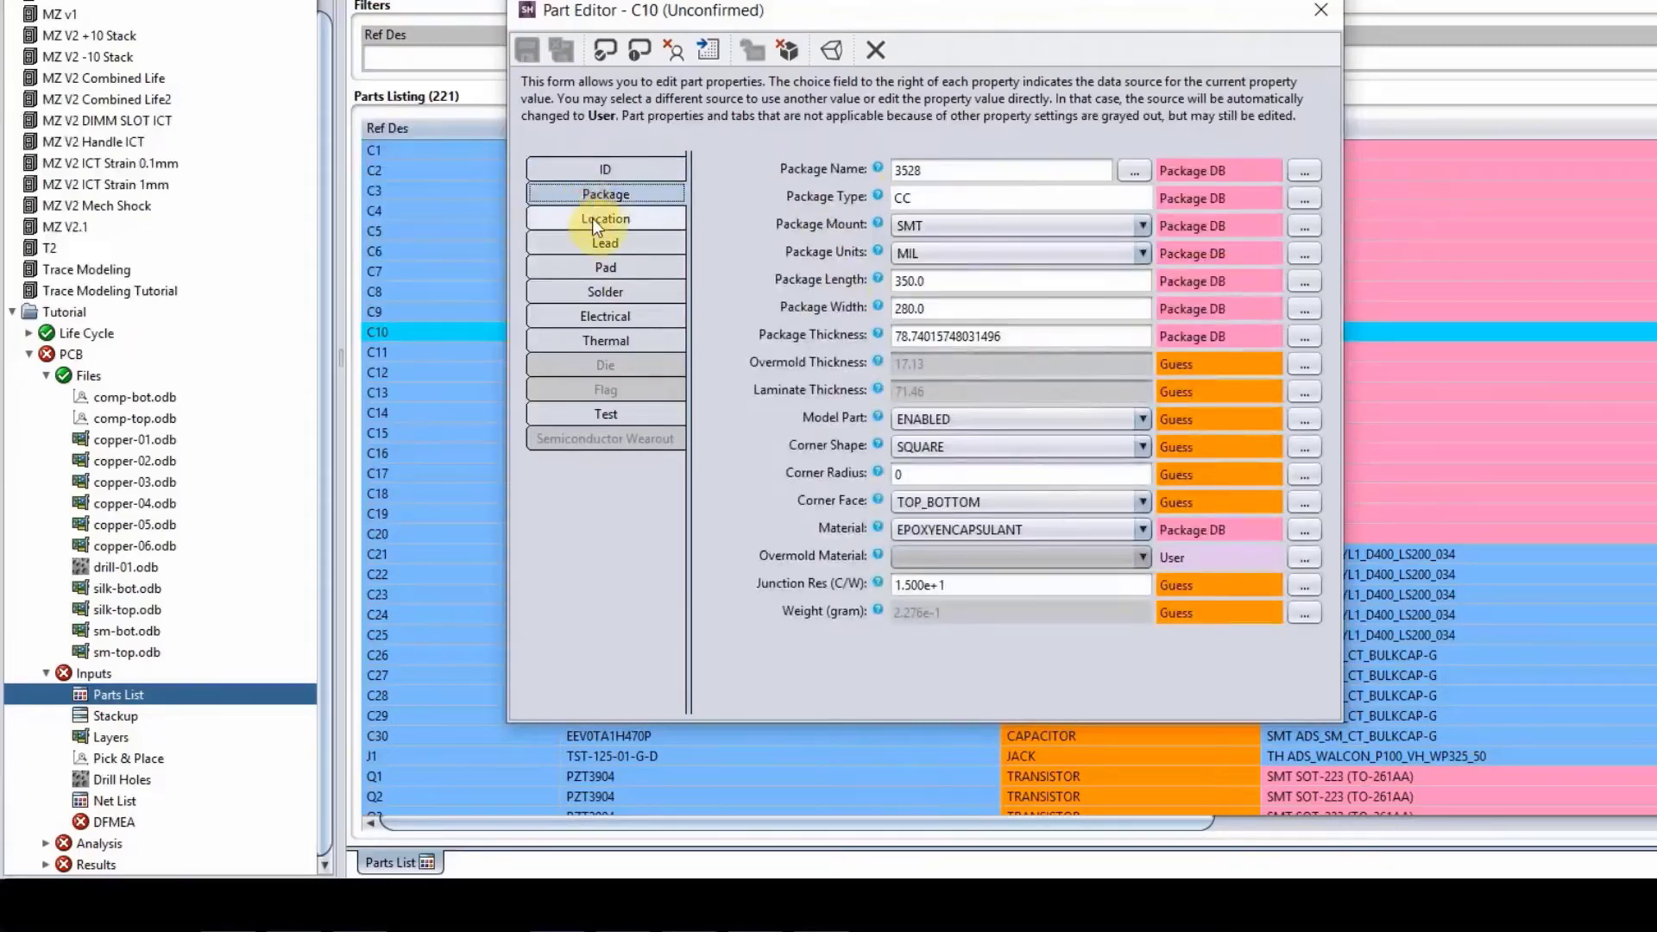
{"action": "left_click", "coordinate": [592, 219]}
{"action": "left_click", "coordinate": [599, 240]}
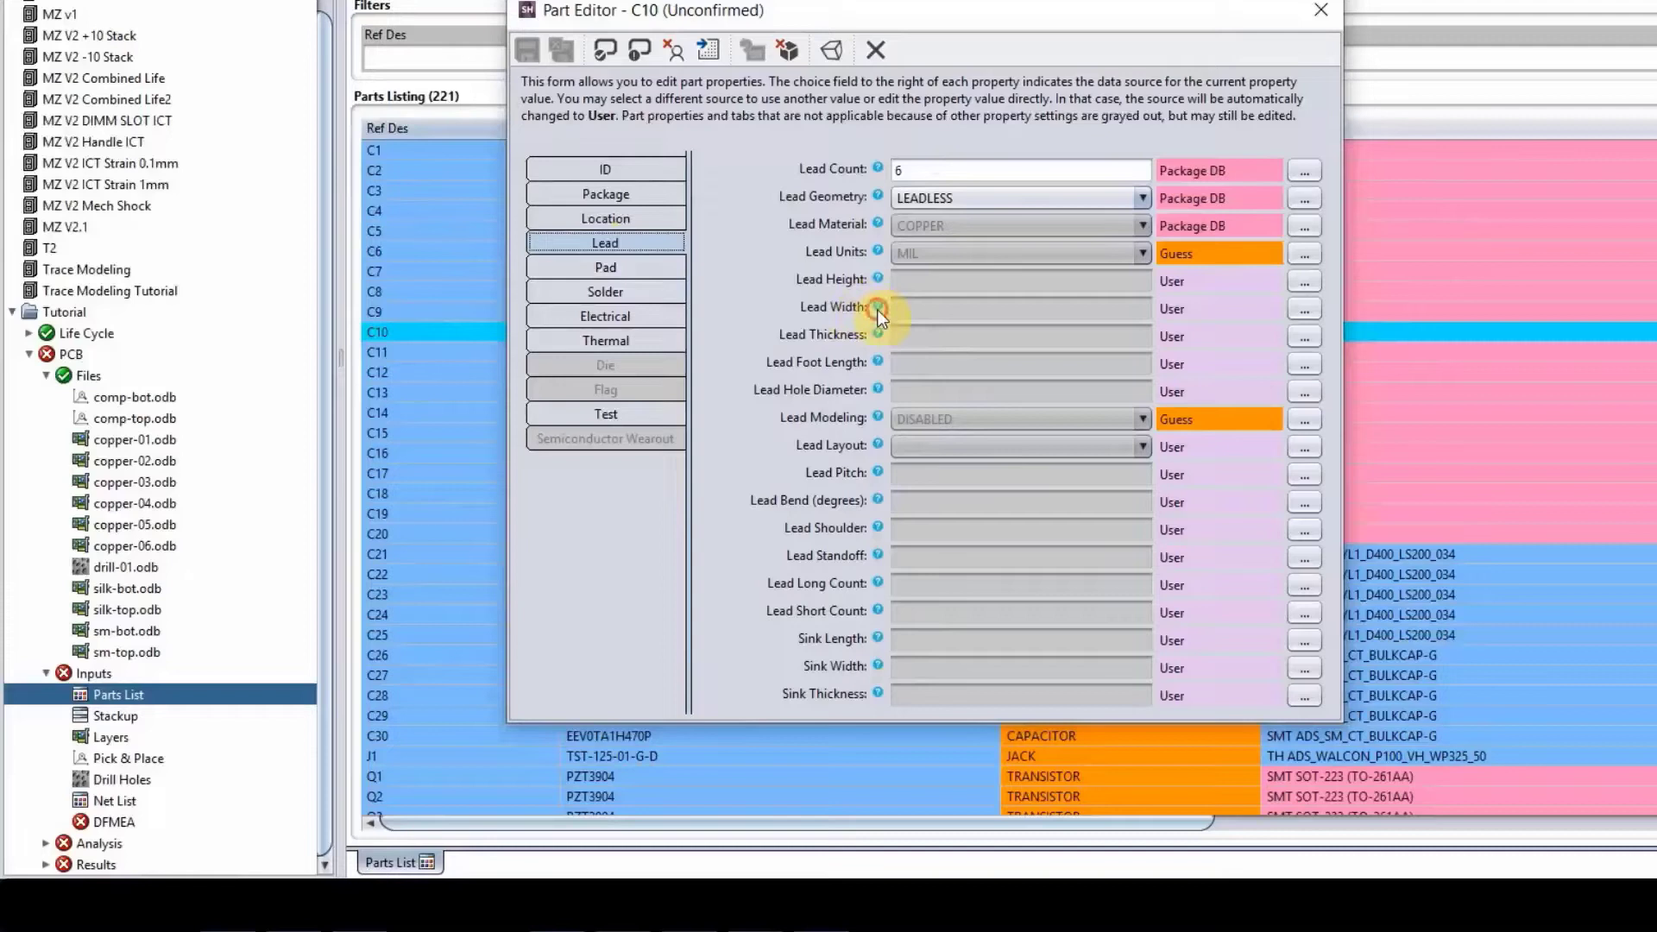
Step: Bring up the Lead Width help and its Lead Modeling user guide section
{"action": "left_click", "coordinate": [879, 306]}
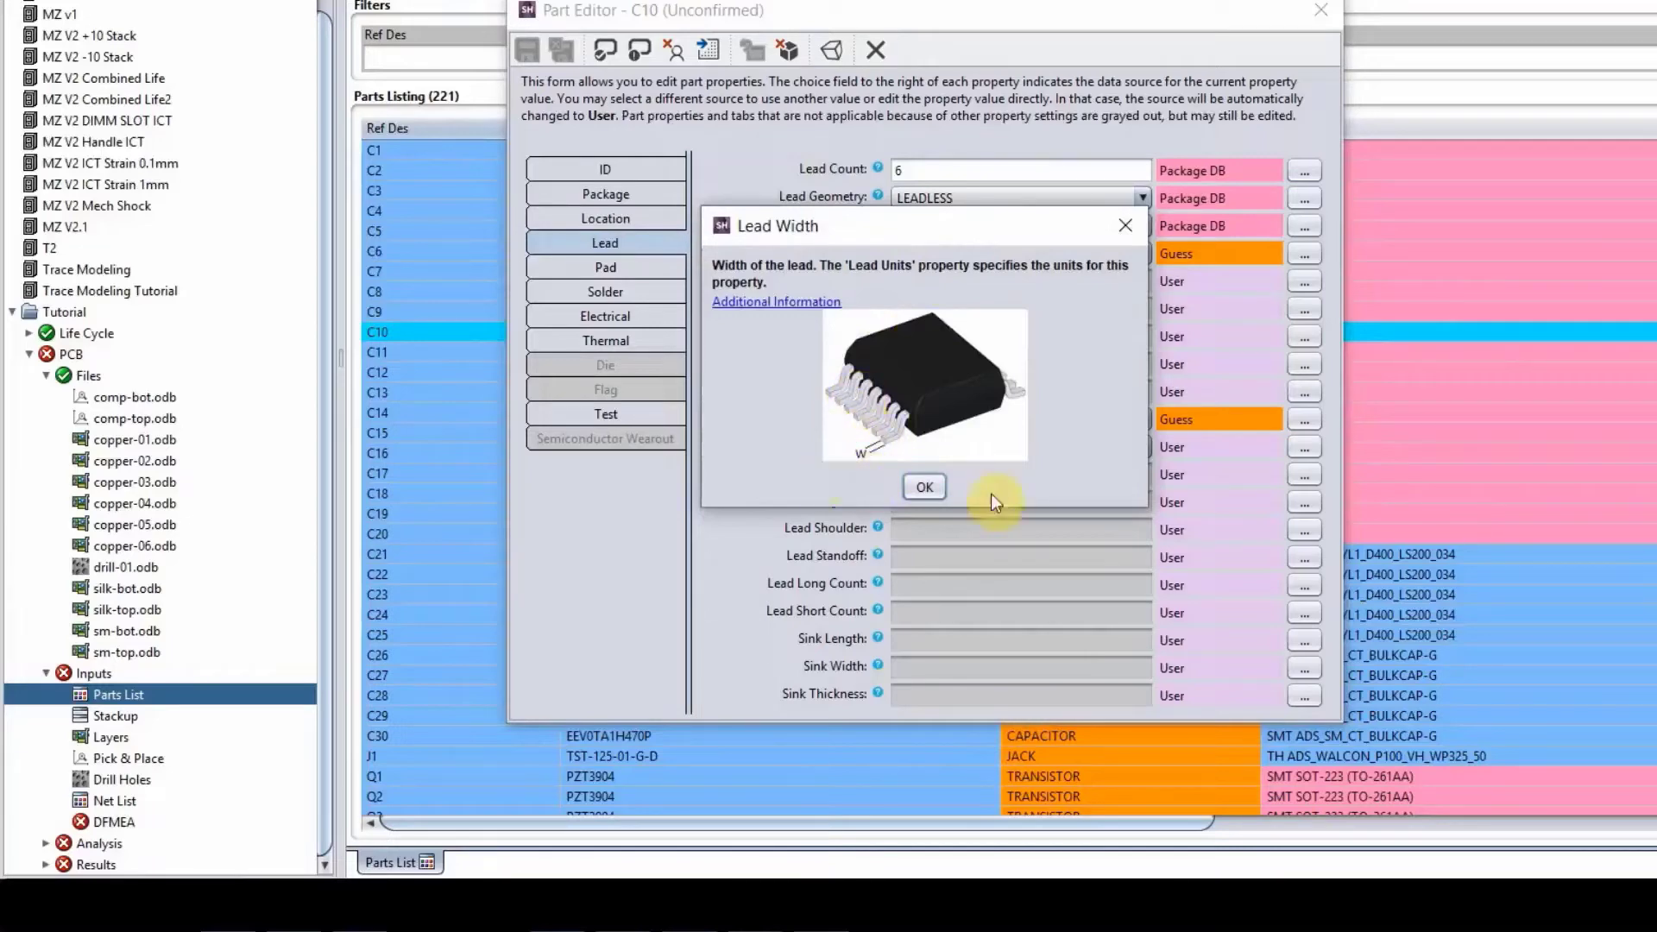
{"action": "left_click", "coordinate": [756, 302]}
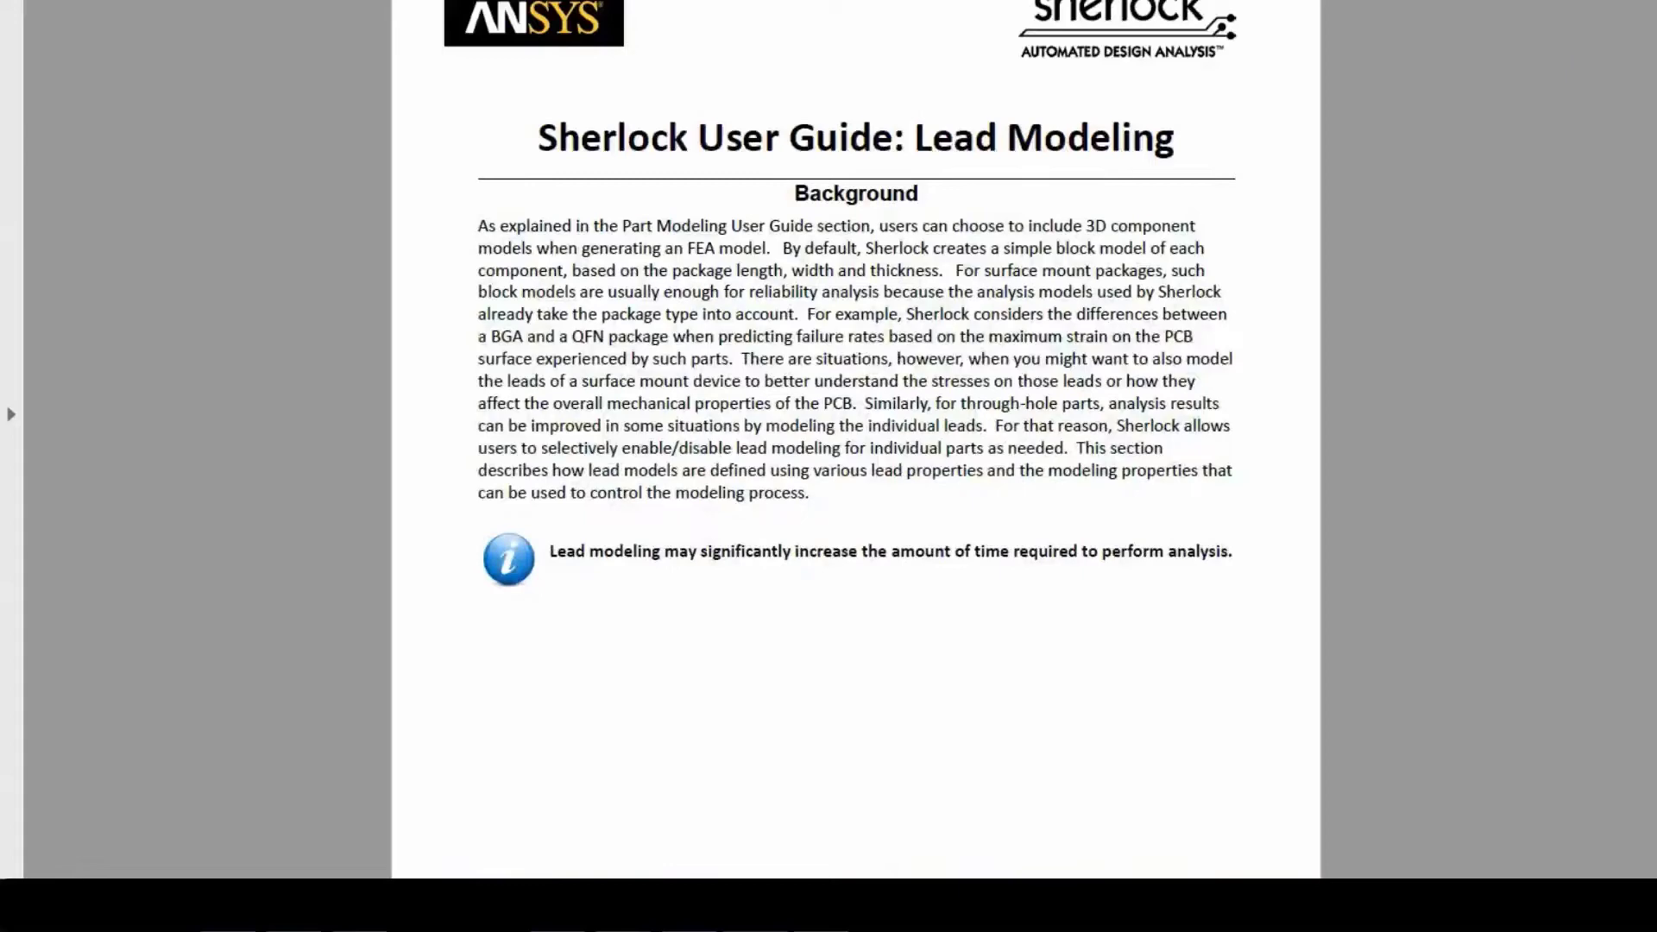
{"action": "scroll", "coordinate": [855, 467], "scroll_direction": "down", "scroll_amount": 5}
{"action": "scroll", "coordinate": [854, 467], "scroll_direction": "down", "scroll_amount": 5}
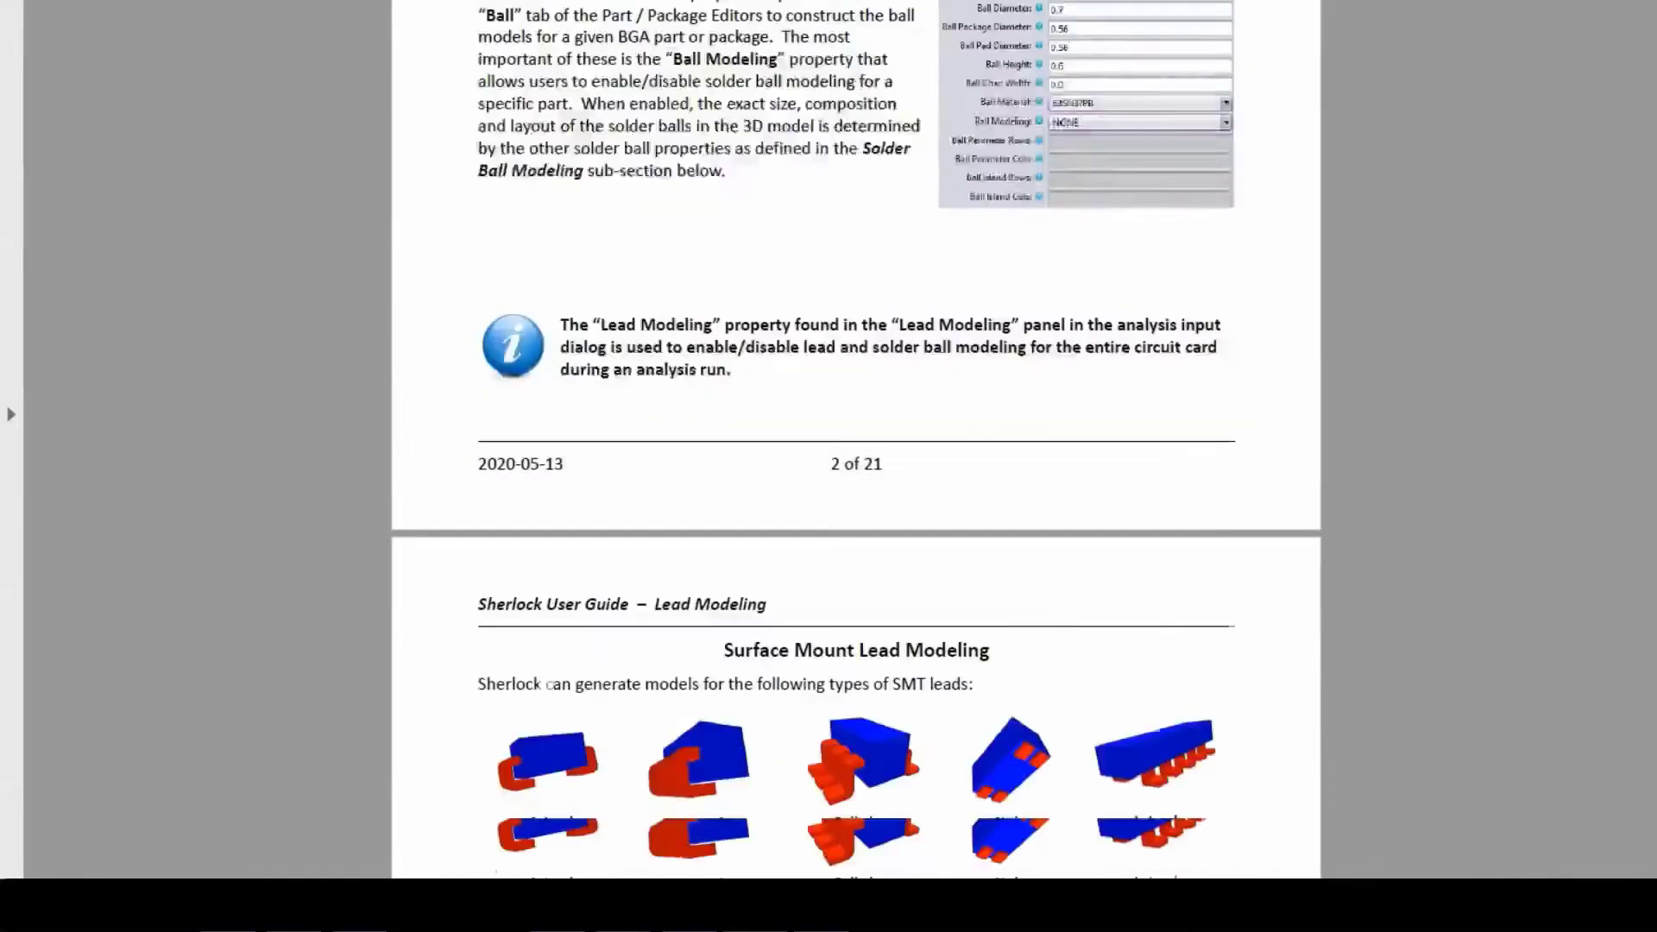
{"action": "scroll", "coordinate": [854, 466], "scroll_direction": "down", "scroll_amount": 5}
{"action": "scroll", "coordinate": [854, 467], "scroll_direction": "down", "scroll_amount": 5}
{"action": "scroll", "coordinate": [854, 466], "scroll_direction": "down", "scroll_amount": 2}
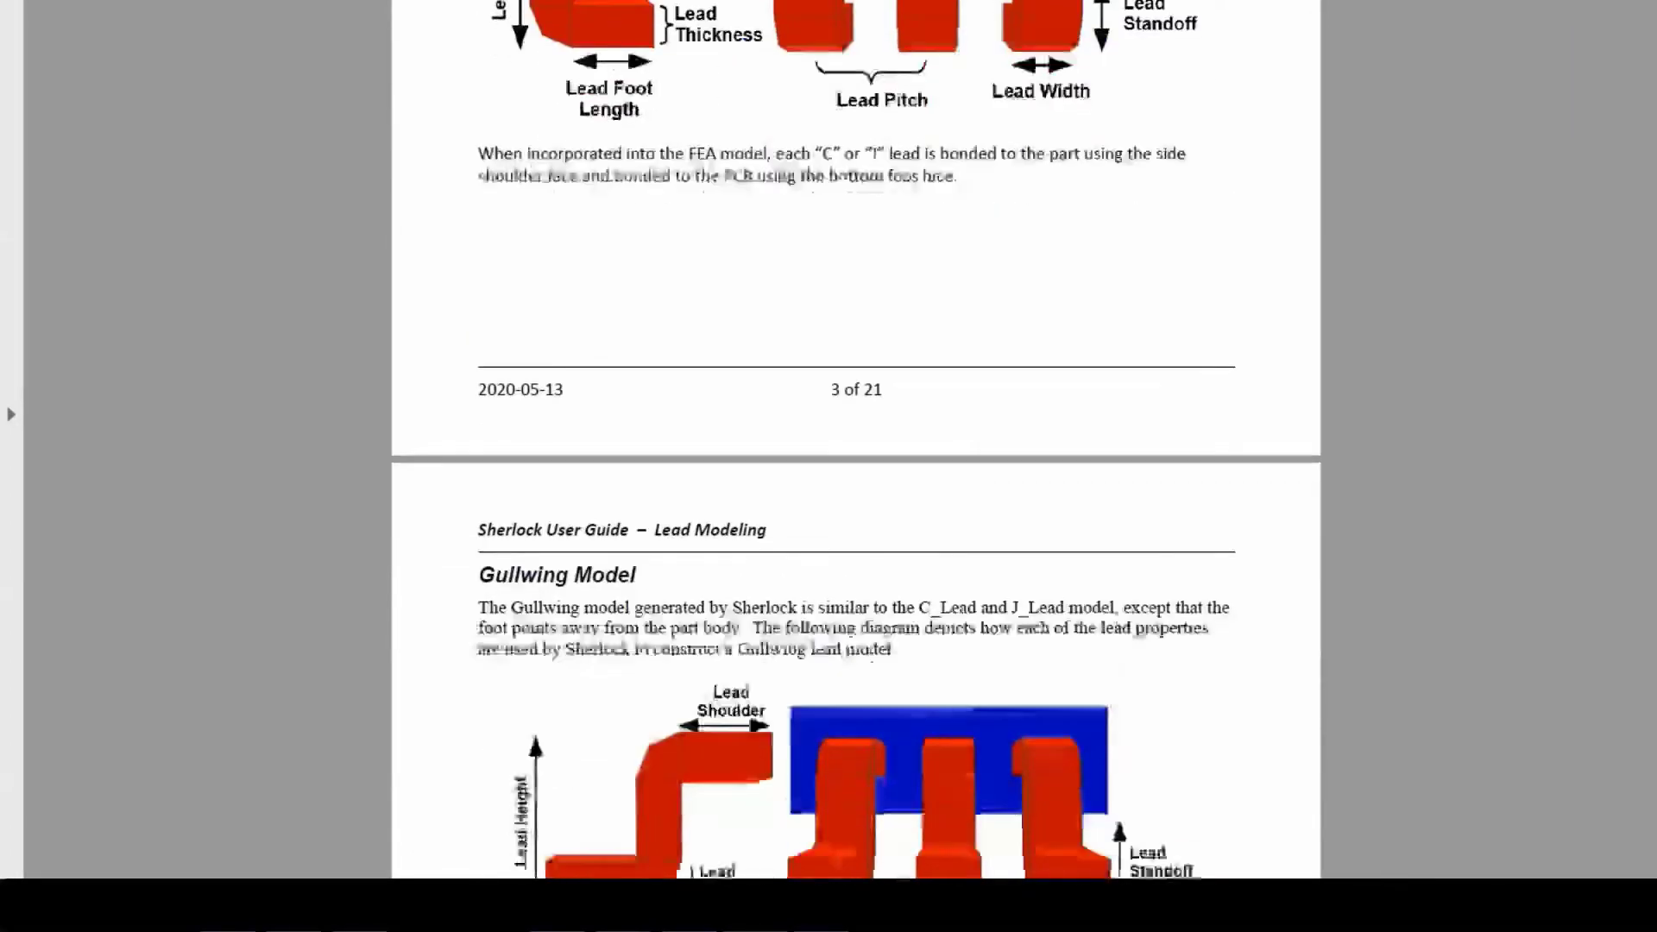
{"action": "scroll", "coordinate": [855, 466], "scroll_direction": "down", "scroll_amount": 2}
{"action": "scroll", "coordinate": [855, 467], "scroll_direction": "down", "scroll_amount": 5}
{"action": "scroll", "coordinate": [855, 466], "scroll_direction": "down", "scroll_amount": 1}
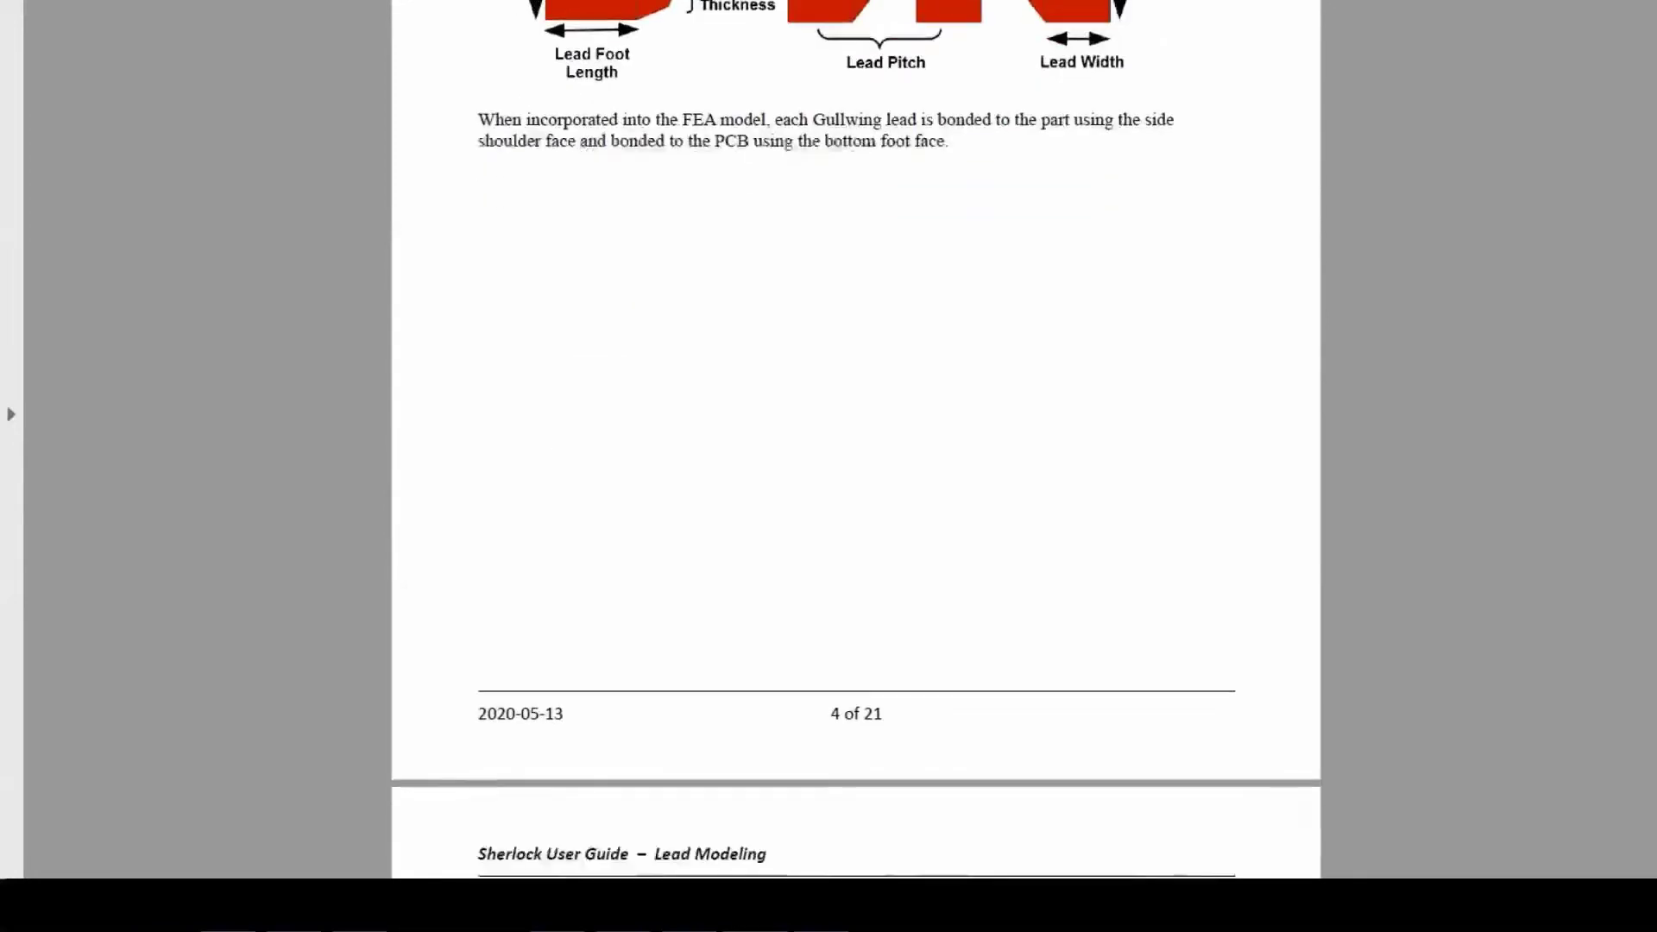
{"action": "scroll", "coordinate": [854, 467], "scroll_direction": "down", "scroll_amount": 5}
{"action": "scroll", "coordinate": [854, 467], "scroll_direction": "down", "scroll_amount": 4}
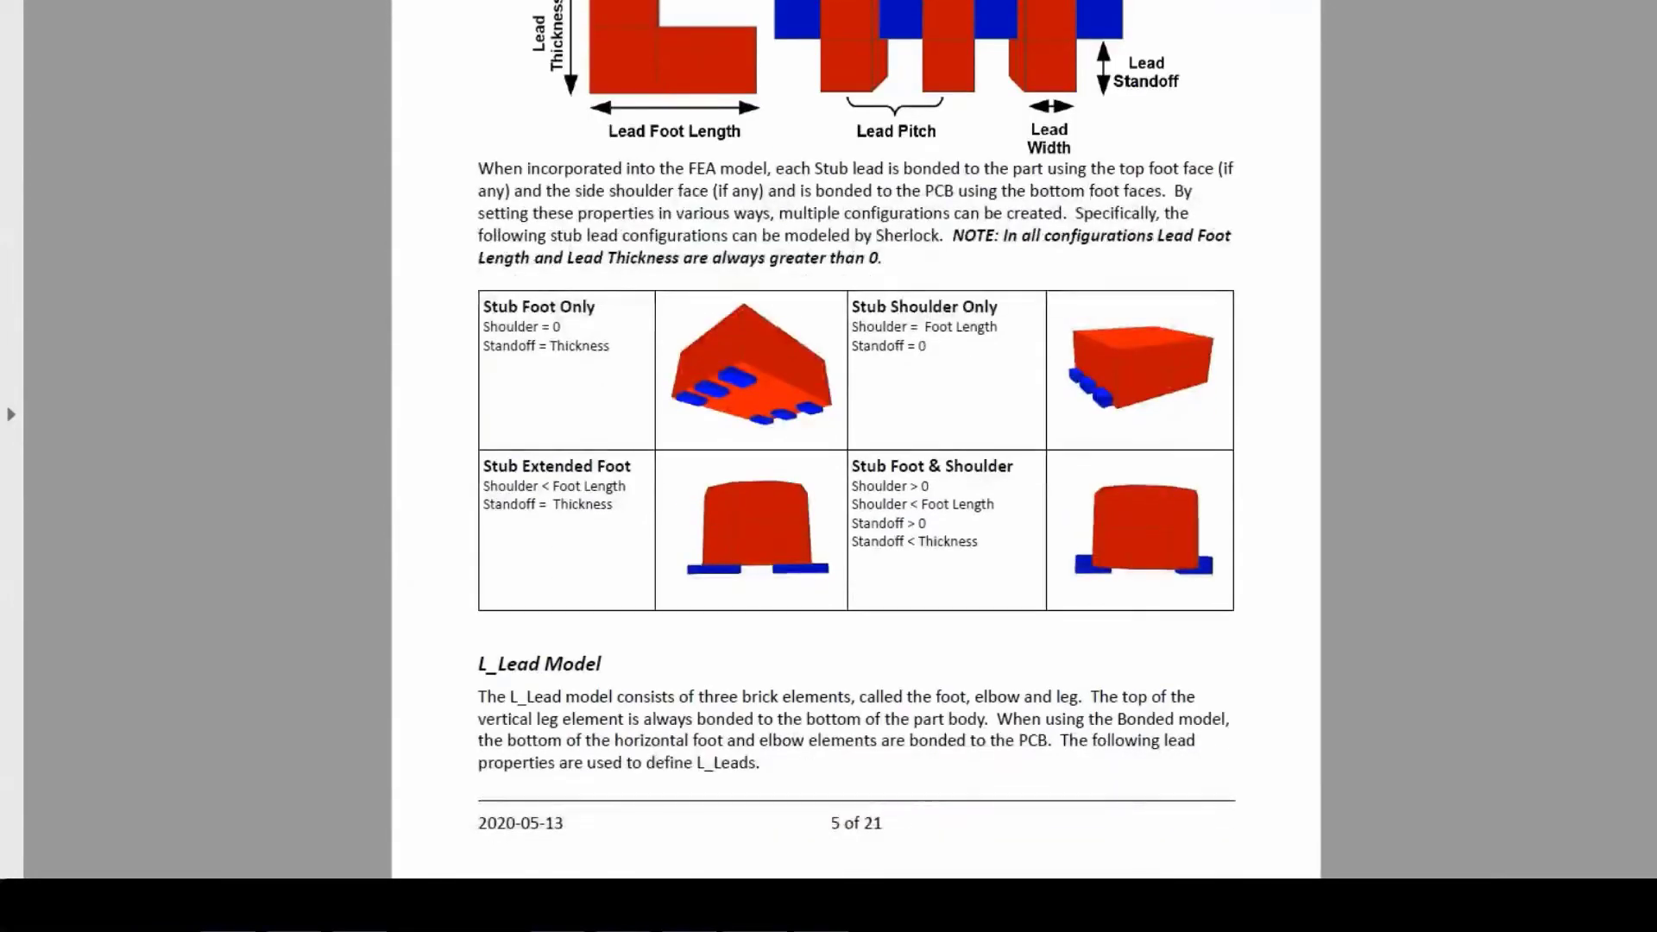
{"action": "scroll", "coordinate": [854, 467], "scroll_direction": "down", "scroll_amount": 3}
{"action": "scroll", "coordinate": [854, 467], "scroll_direction": "down", "scroll_amount": 6}
{"action": "scroll", "coordinate": [855, 467], "scroll_direction": "down", "scroll_amount": 4}
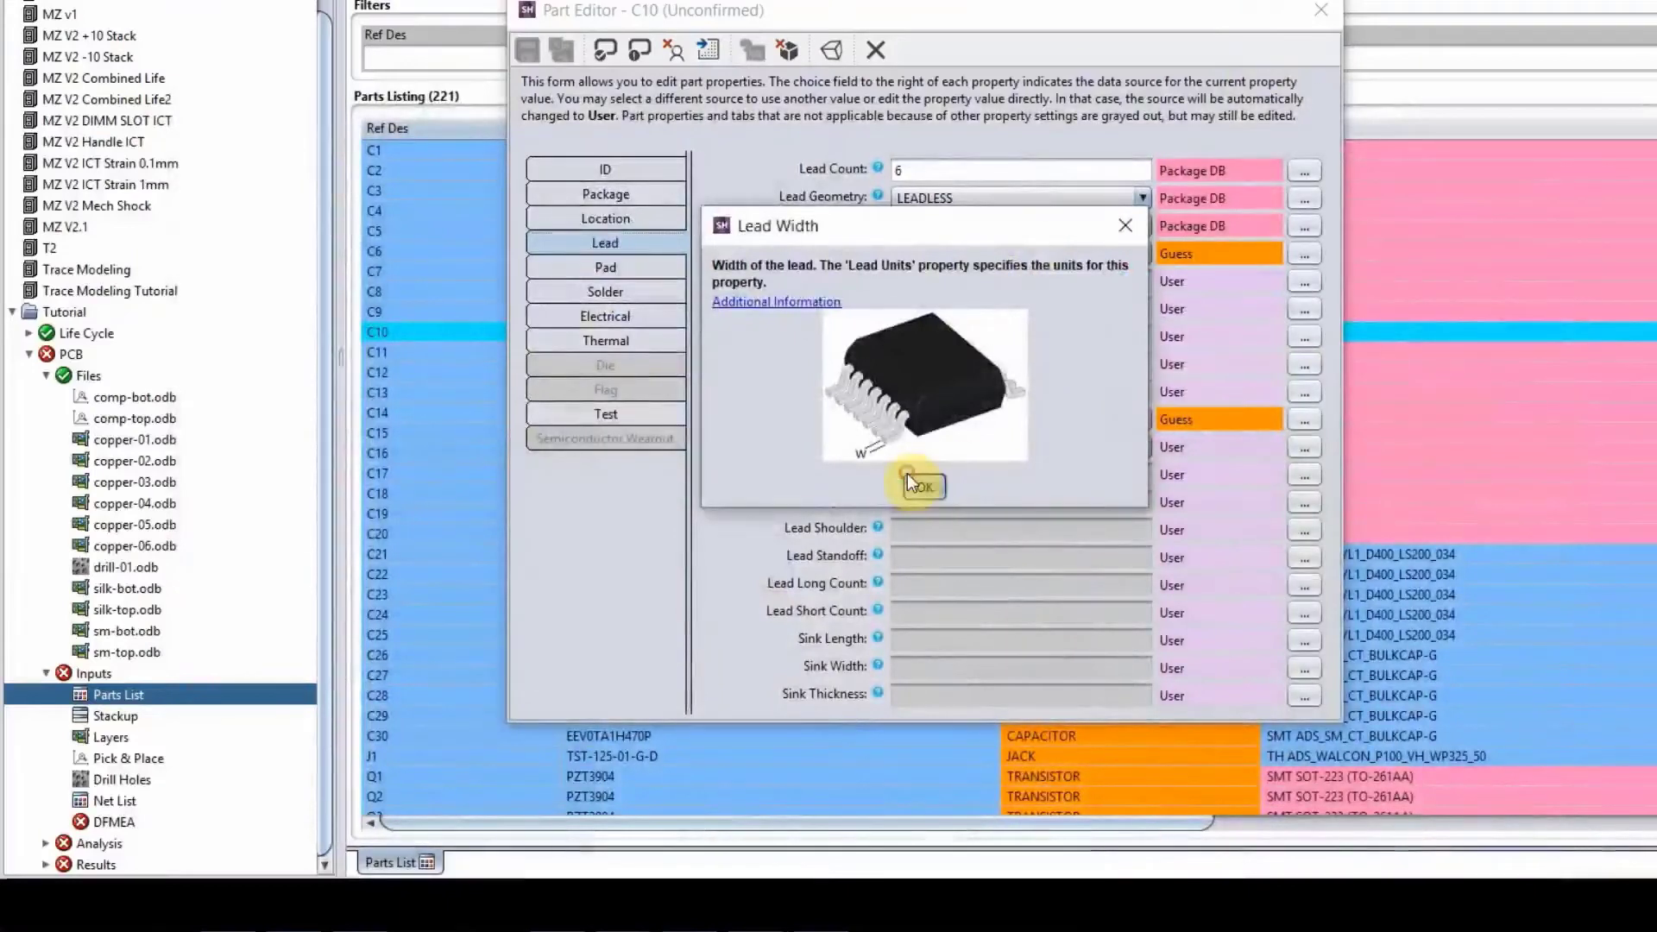
Step: Dismiss the help and review C10's Pad, Solder and Package properties
{"action": "left_click", "coordinate": [918, 484]}
{"action": "left_click", "coordinate": [647, 270]}
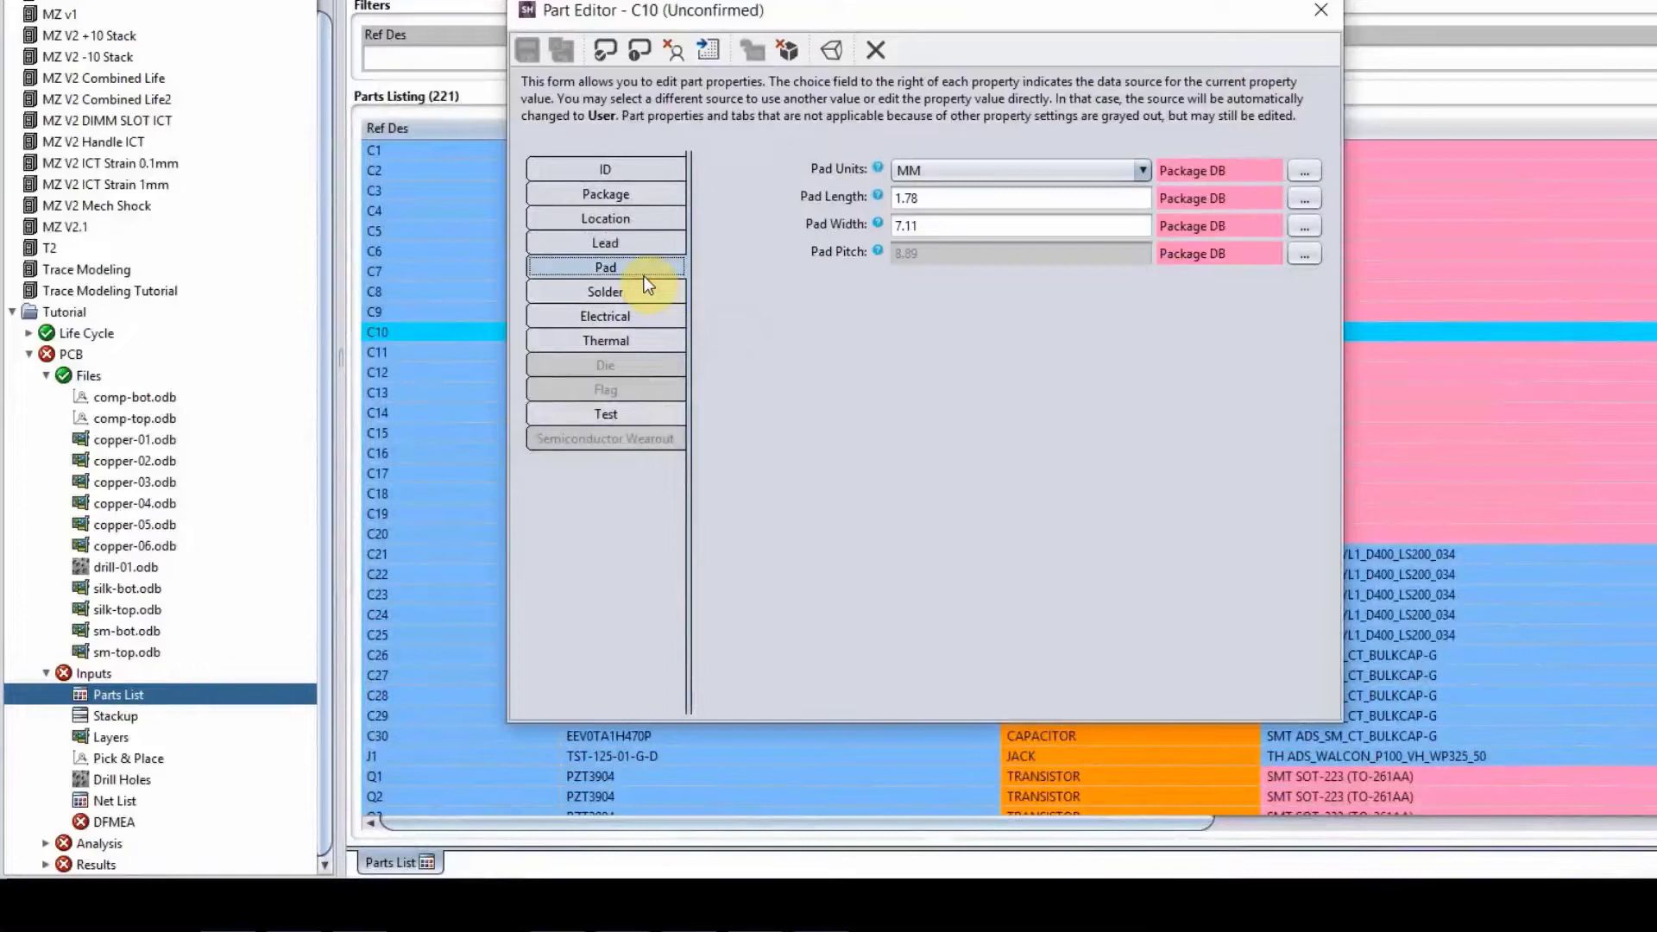
{"action": "left_click", "coordinate": [629, 293]}
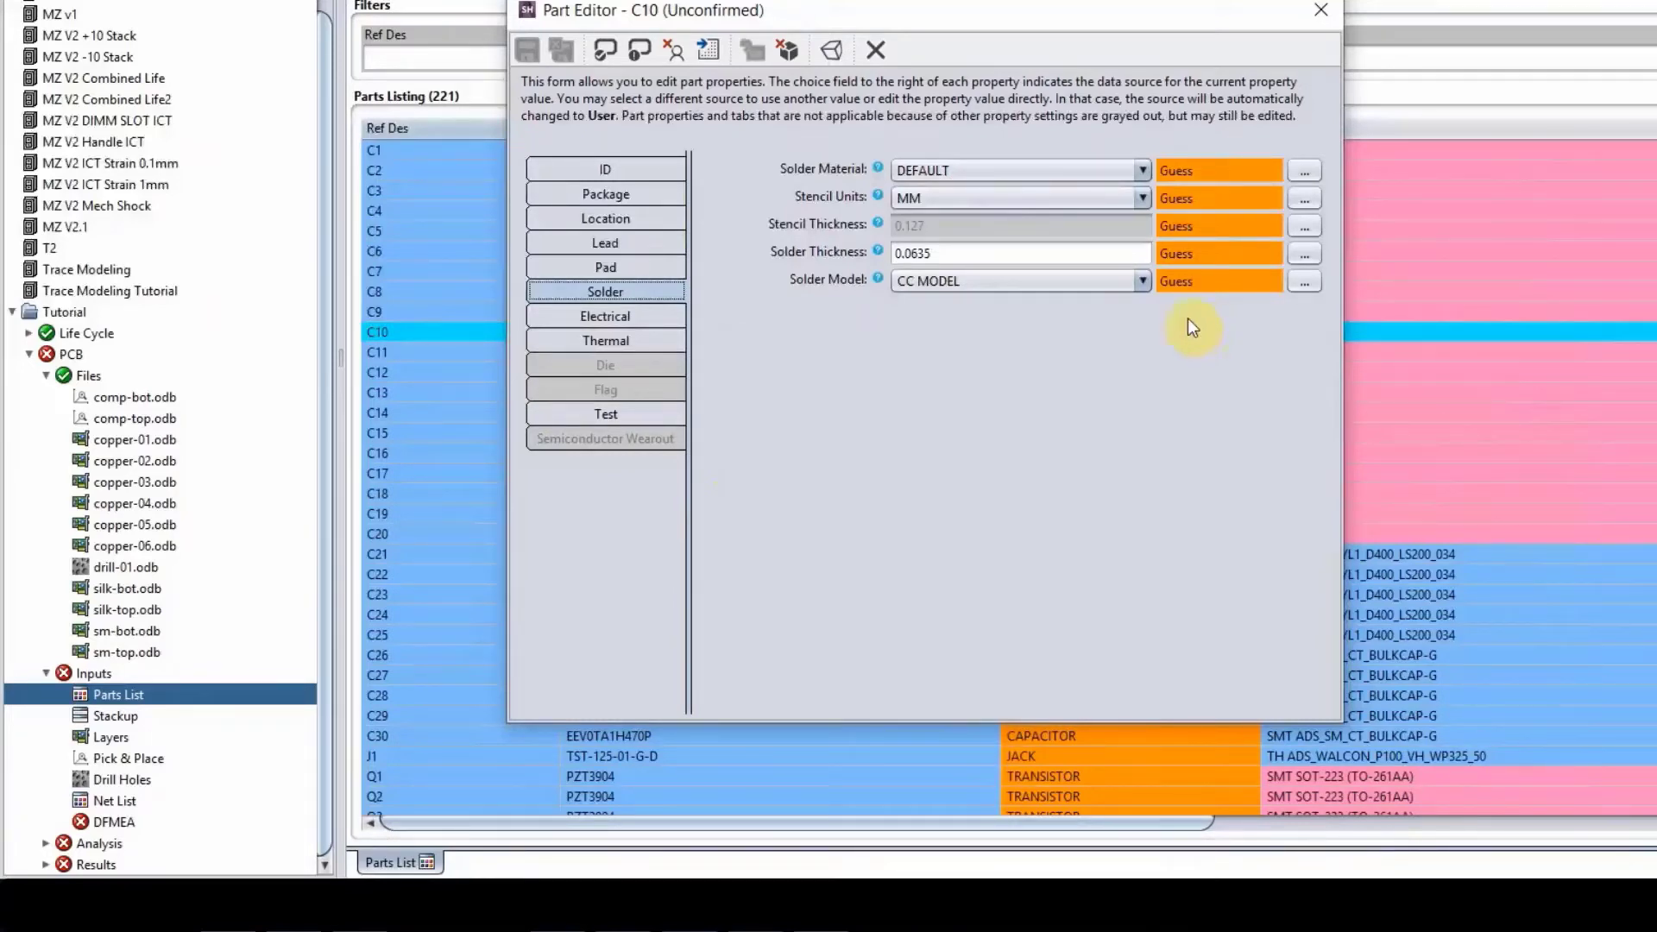
{"action": "left_click", "coordinate": [619, 194]}
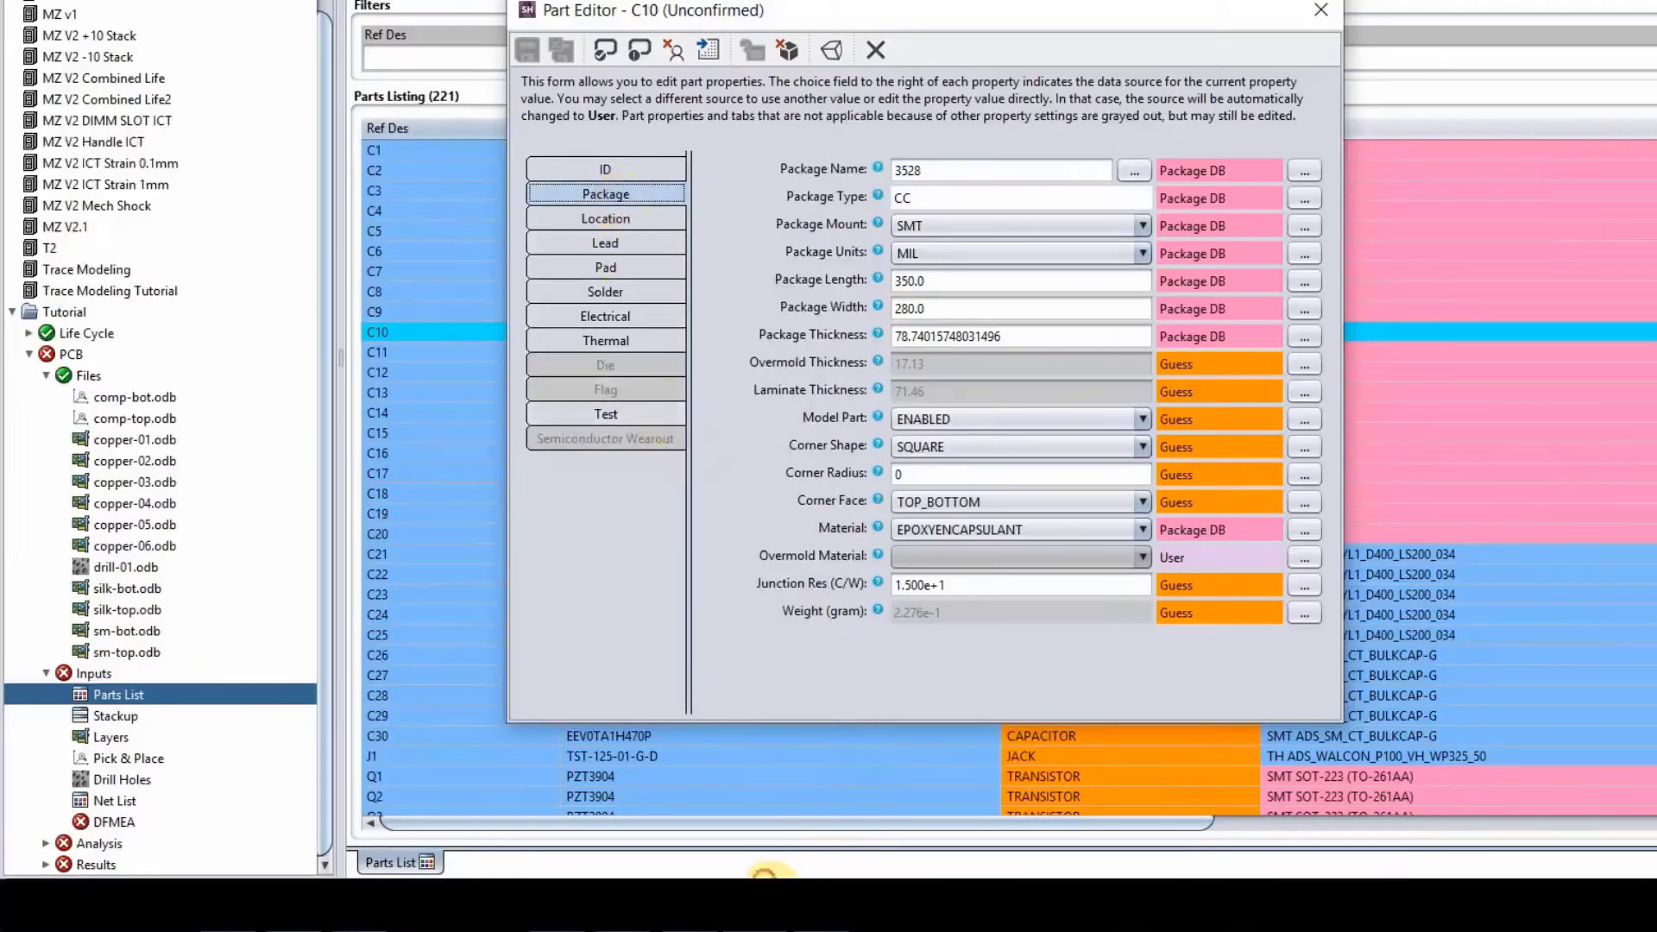
Step: Bring the Chilisin specification sheet to the front to view its dimensions section
{"action": "mouse_move", "coordinate": [765, 878]}
{"action": "left_click", "coordinate": [473, 824]}
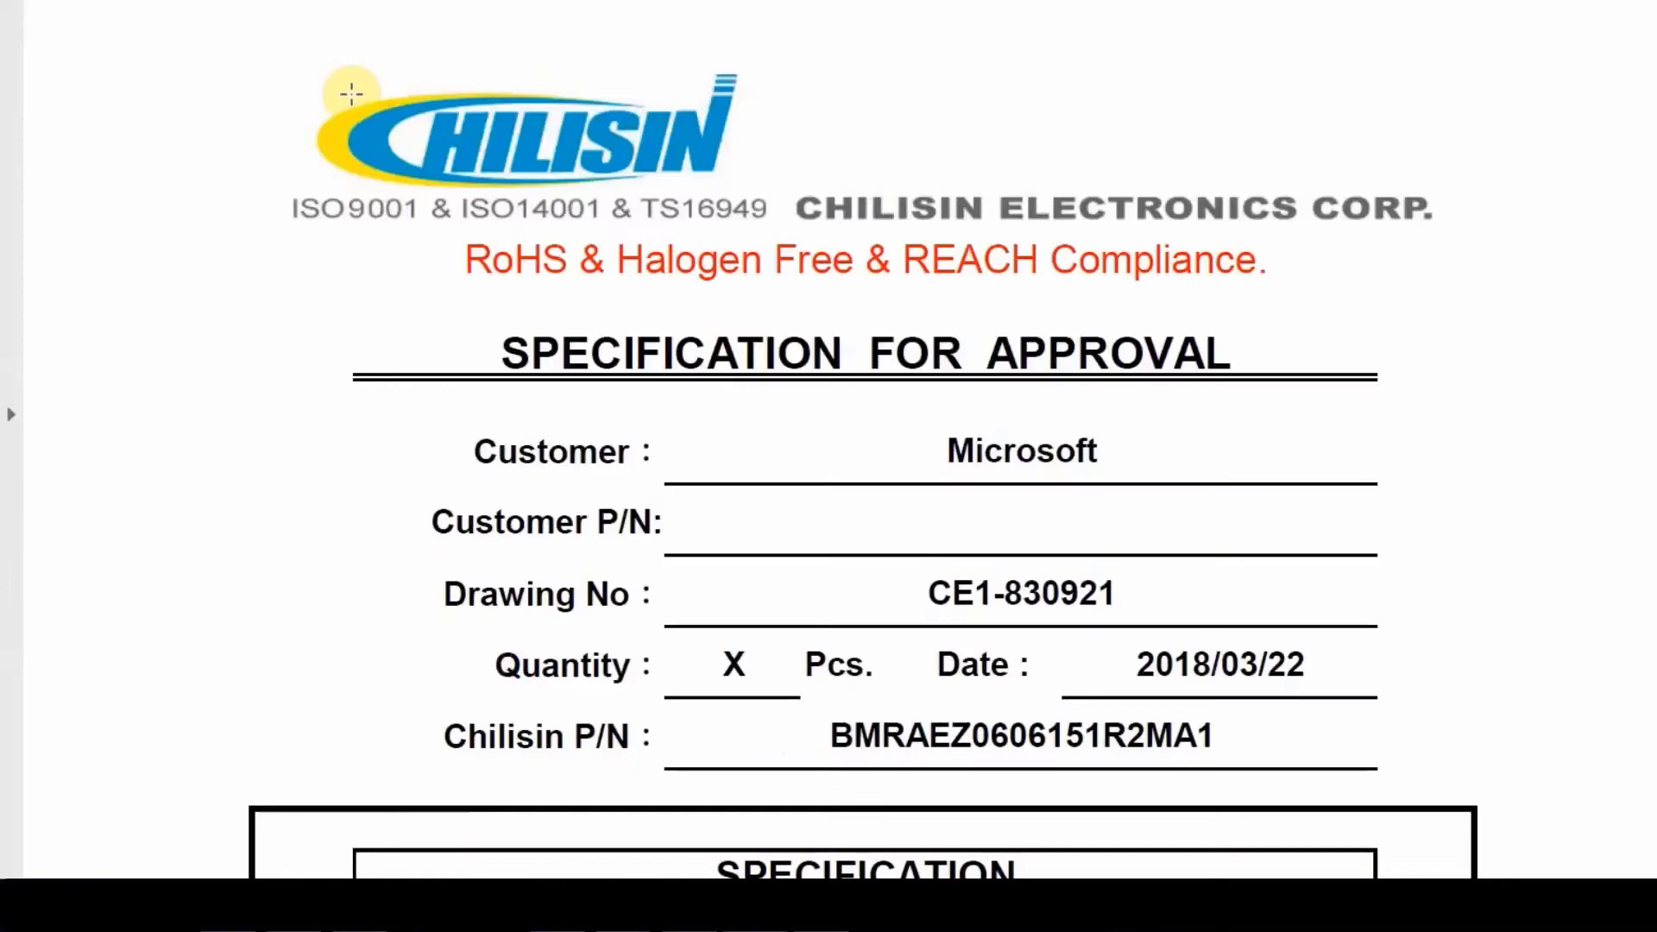
{"action": "scroll", "coordinate": [354, 95], "scroll_direction": "down", "scroll_amount": 5}
{"action": "scroll", "coordinate": [353, 95], "scroll_direction": "down", "scroll_amount": 5}
{"action": "scroll", "coordinate": [353, 95], "scroll_direction": "down", "scroll_amount": 5}
{"action": "scroll", "coordinate": [354, 94], "scroll_direction": "down", "scroll_amount": 5}
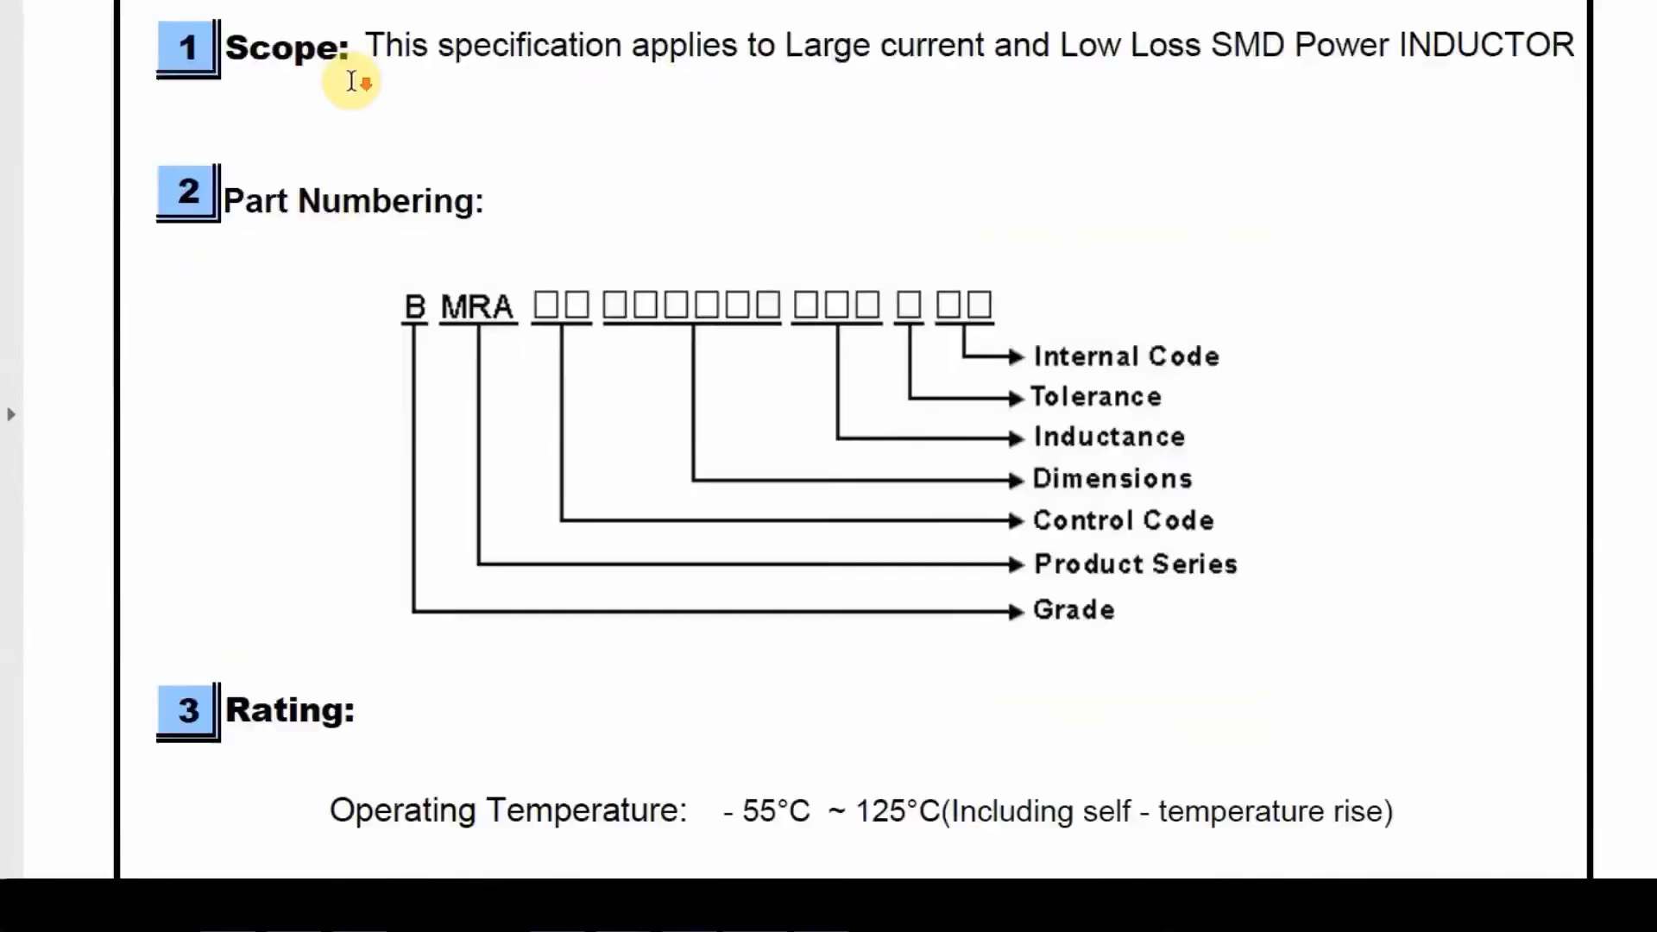
{"action": "scroll", "coordinate": [350, 81], "scroll_direction": "down", "scroll_amount": 5}
{"action": "scroll", "coordinate": [351, 80], "scroll_direction": "down", "scroll_amount": 4}
{"action": "scroll", "coordinate": [350, 81], "scroll_direction": "down", "scroll_amount": 4}
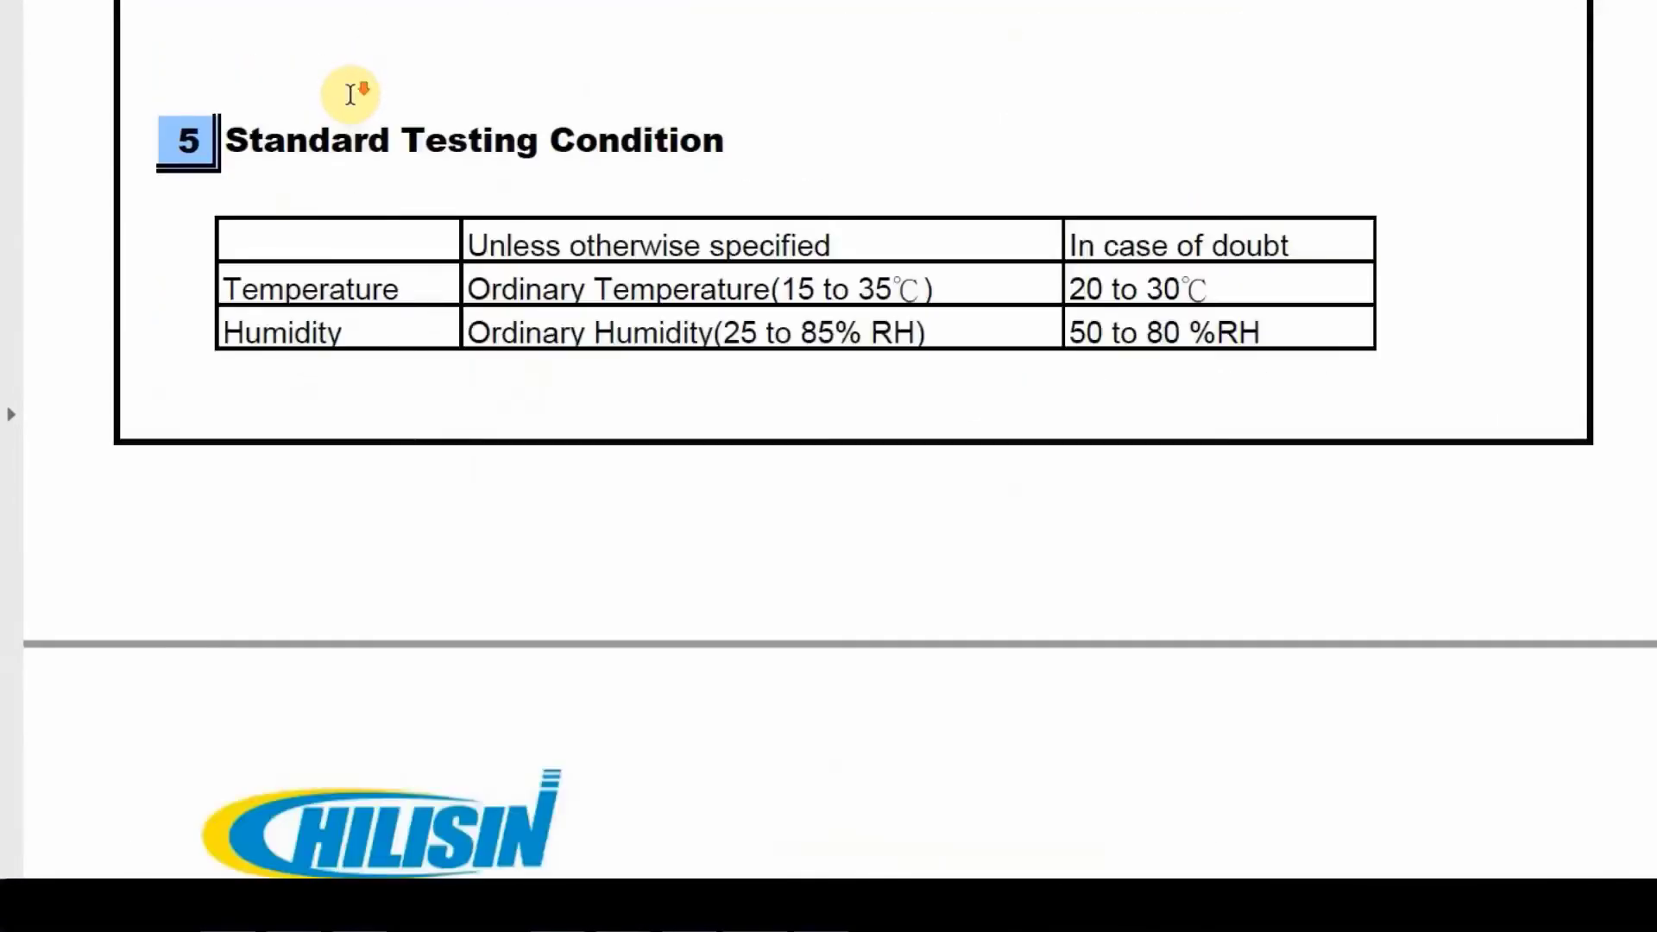
{"action": "scroll", "coordinate": [351, 90], "scroll_direction": "down", "scroll_amount": 5}
{"action": "scroll", "coordinate": [351, 91], "scroll_direction": "down", "scroll_amount": 5}
{"action": "scroll", "coordinate": [350, 91], "scroll_direction": "down", "scroll_amount": 1}
{"action": "scroll", "coordinate": [338, 76], "scroll_direction": "down", "scroll_amount": 1}
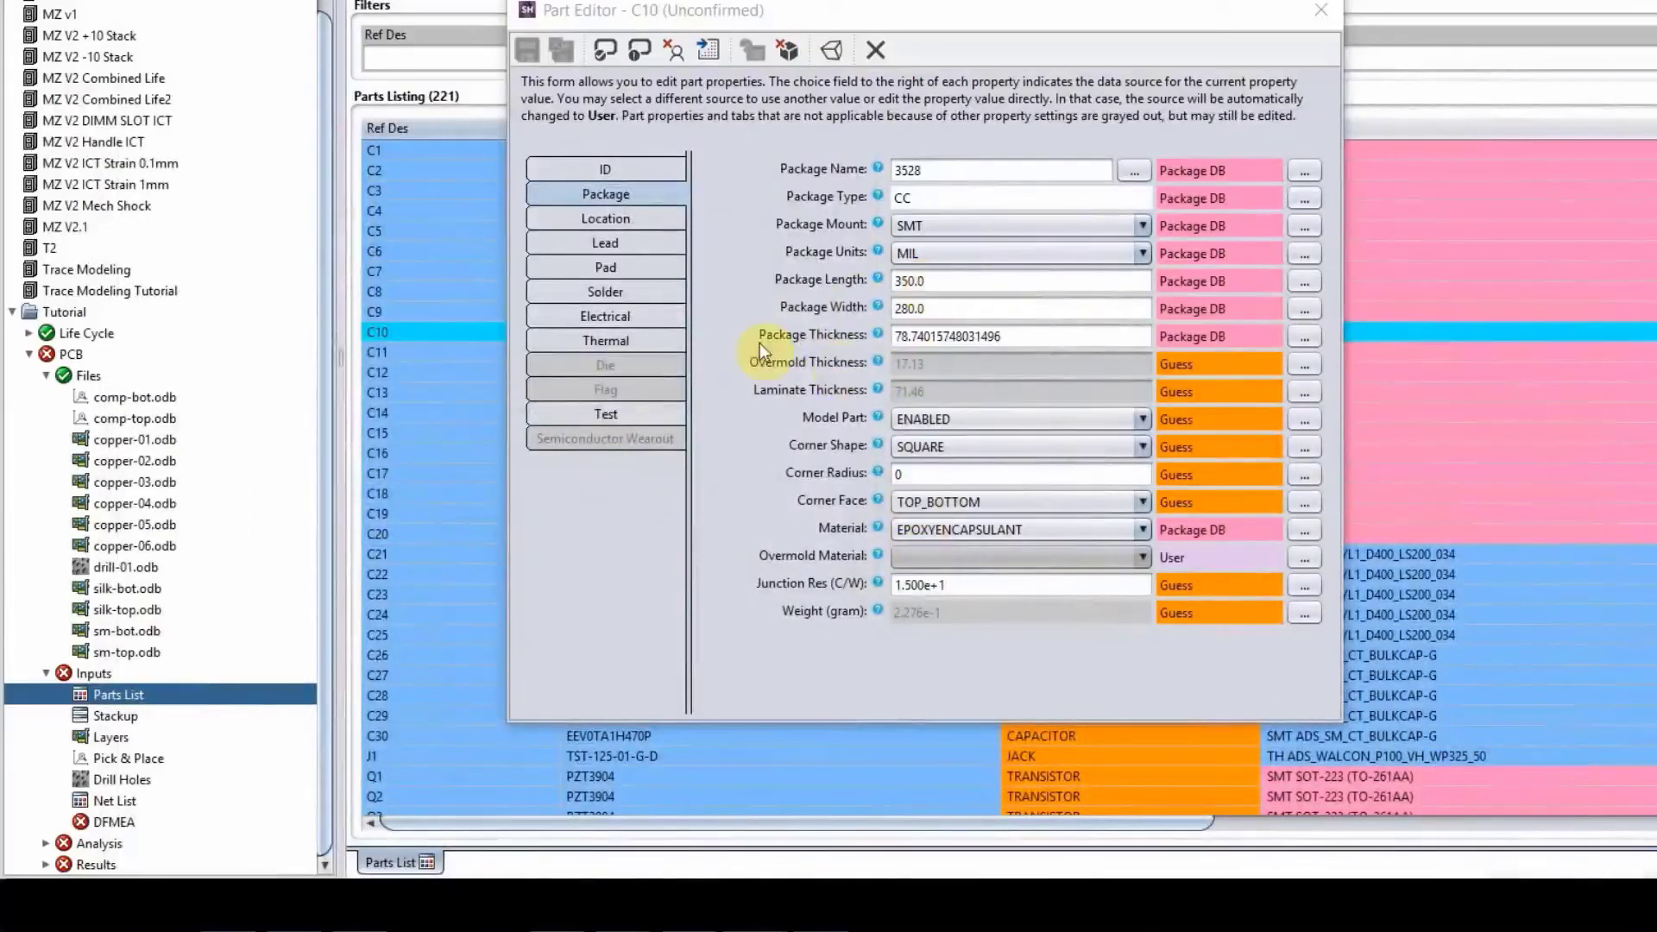
Step: Change C10's lead geometry from LEADLESS to J_LEAD
{"action": "left_click", "coordinate": [637, 270]}
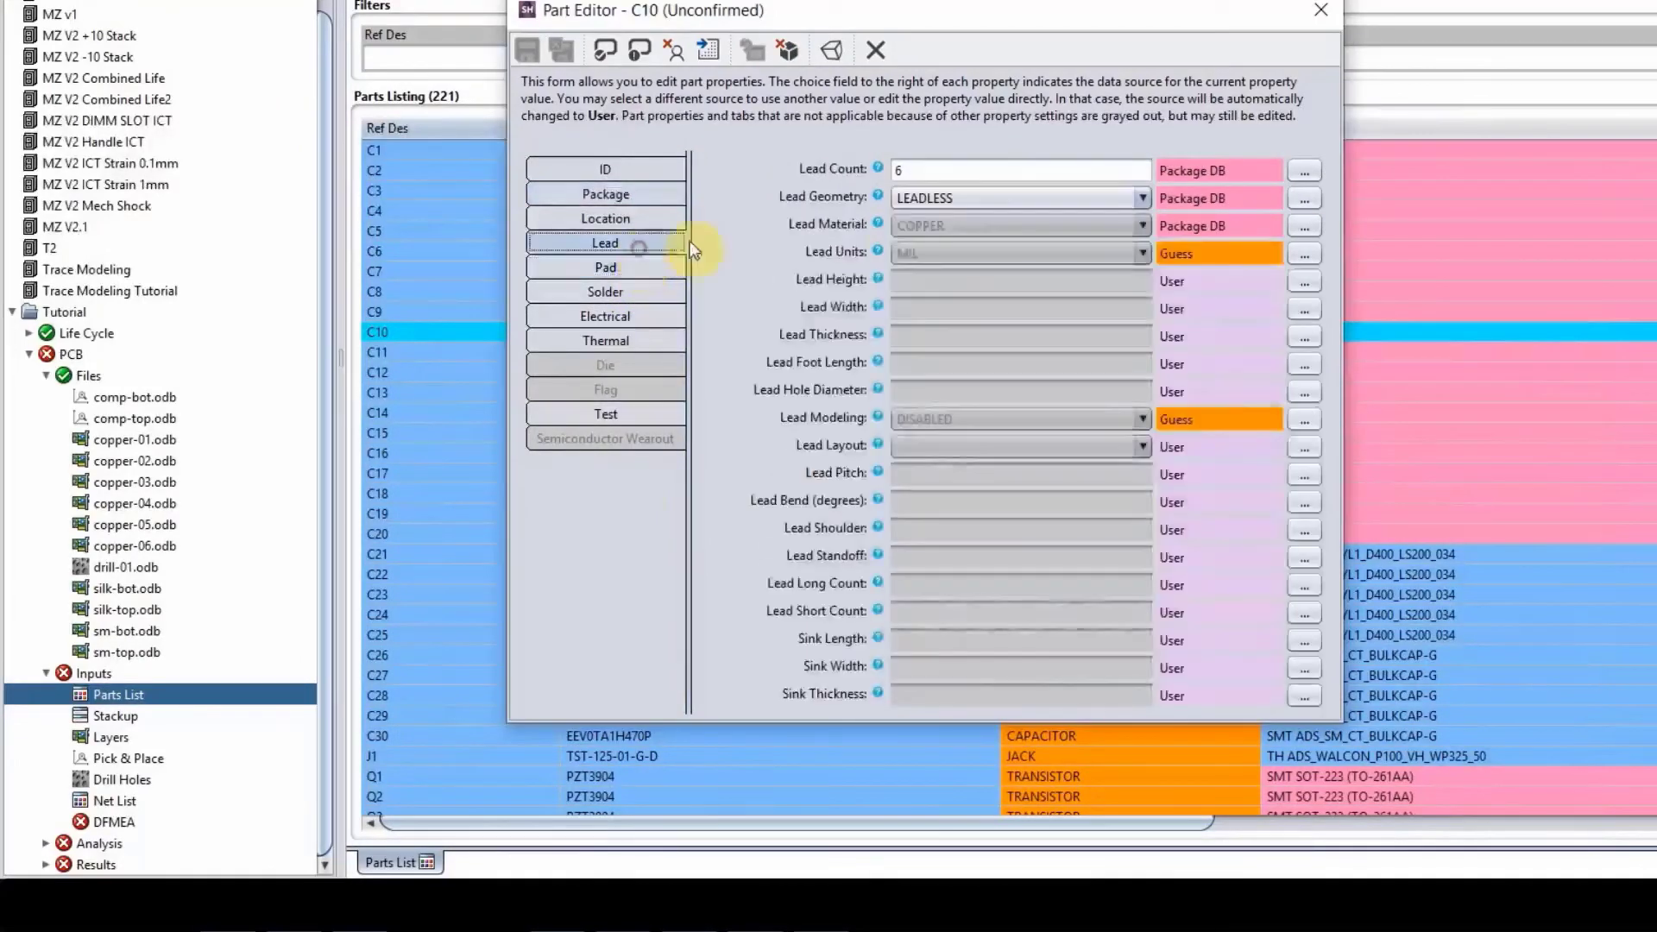
{"action": "left_click", "coordinate": [951, 198]}
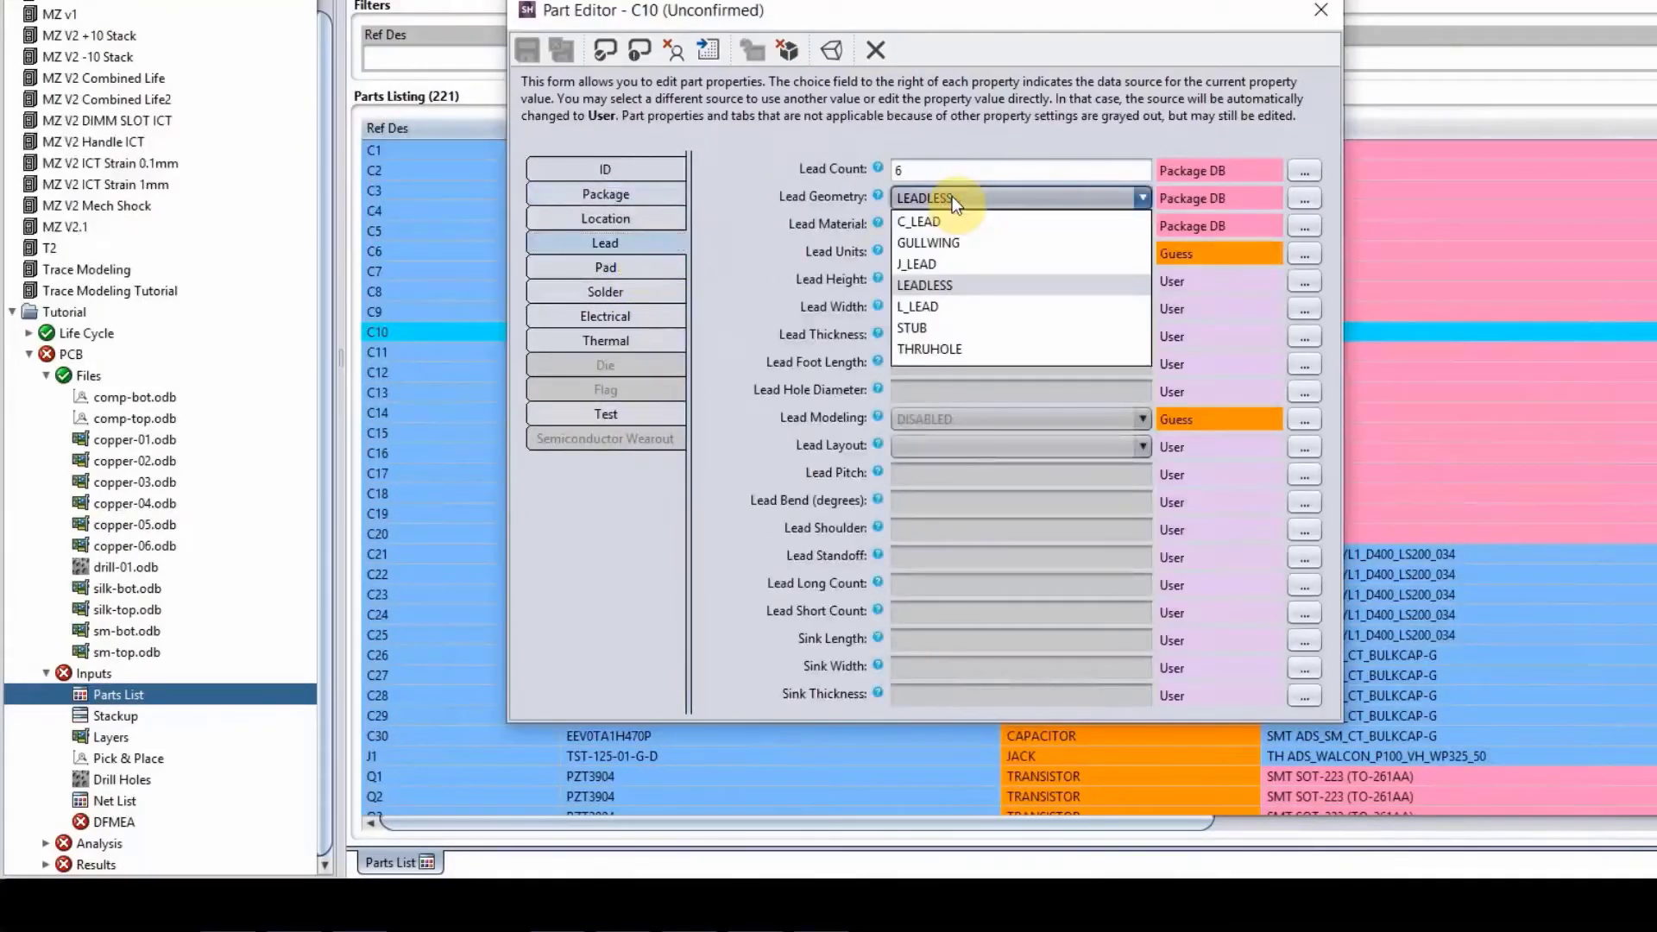
{"action": "left_click", "coordinate": [916, 262]}
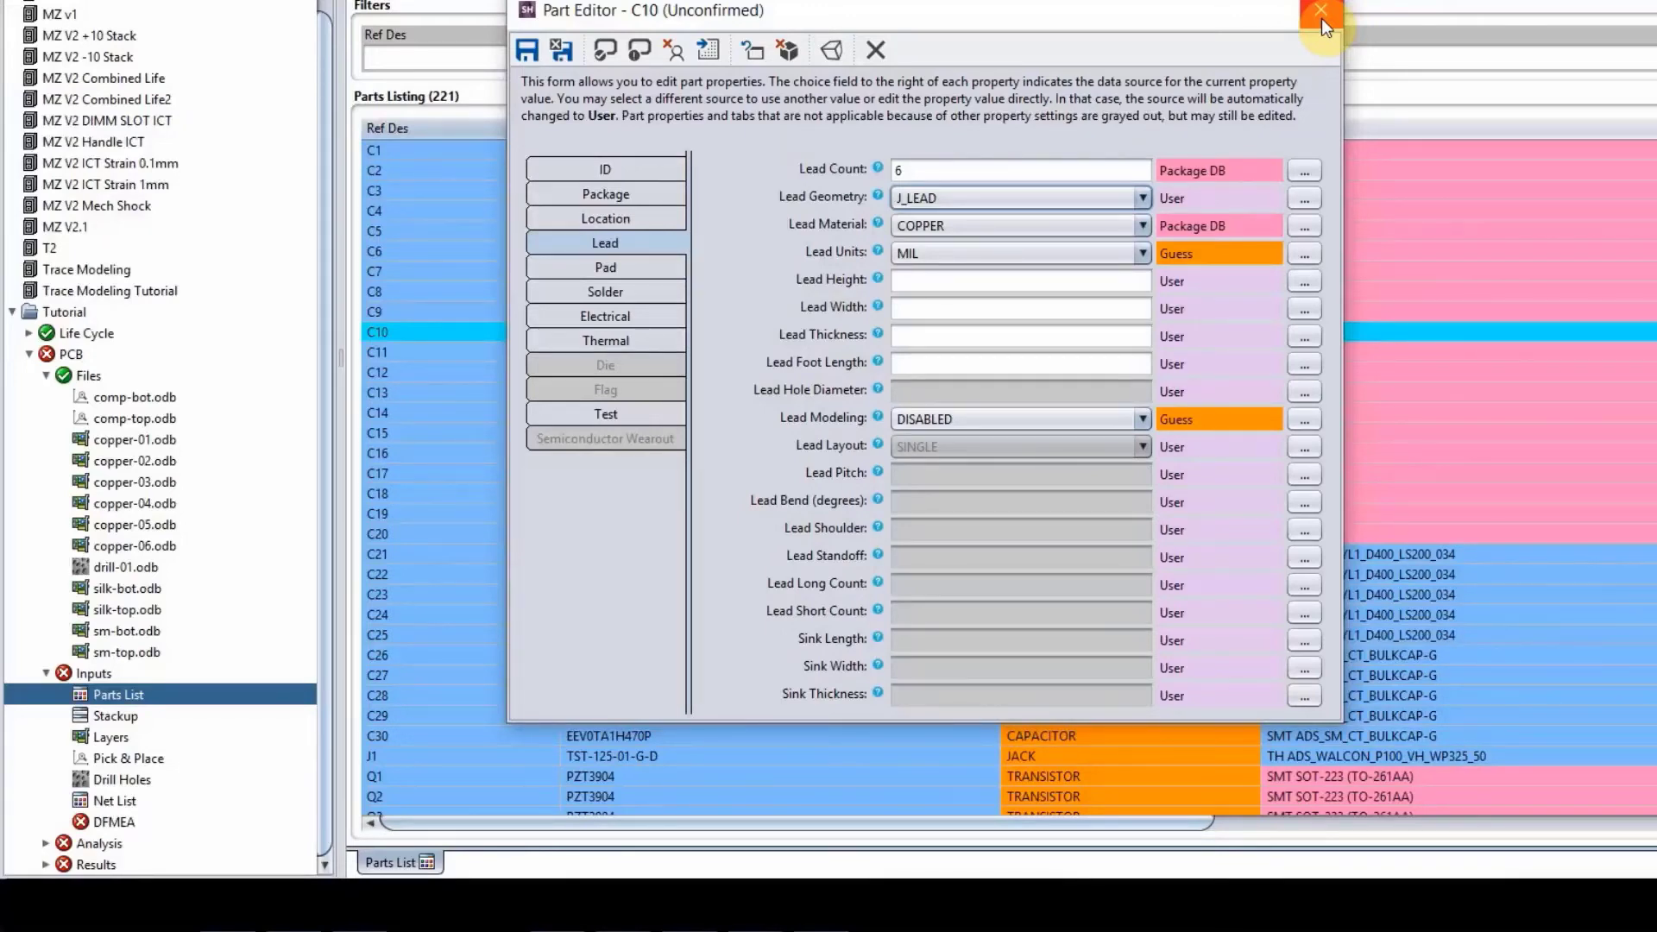
Step: Select all 221 parts and run Update Parts List from the Sherlock Part Library by part number only
{"action": "left_click", "coordinate": [1321, 18]}
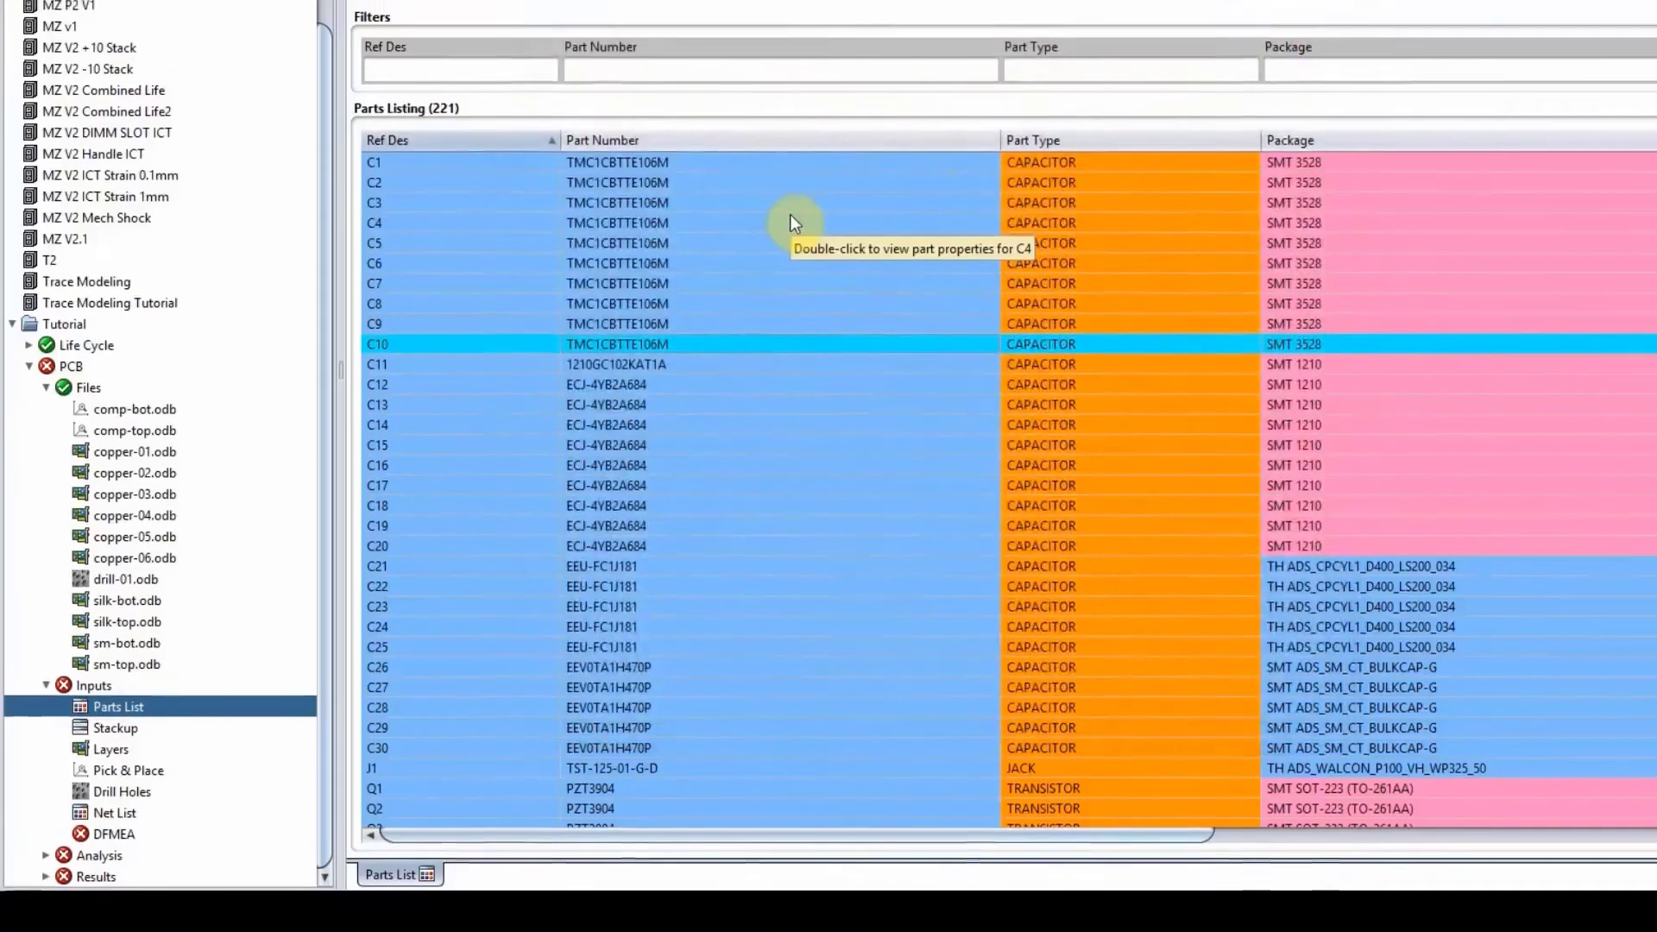
{"action": "key", "text": "ctrl+a"}
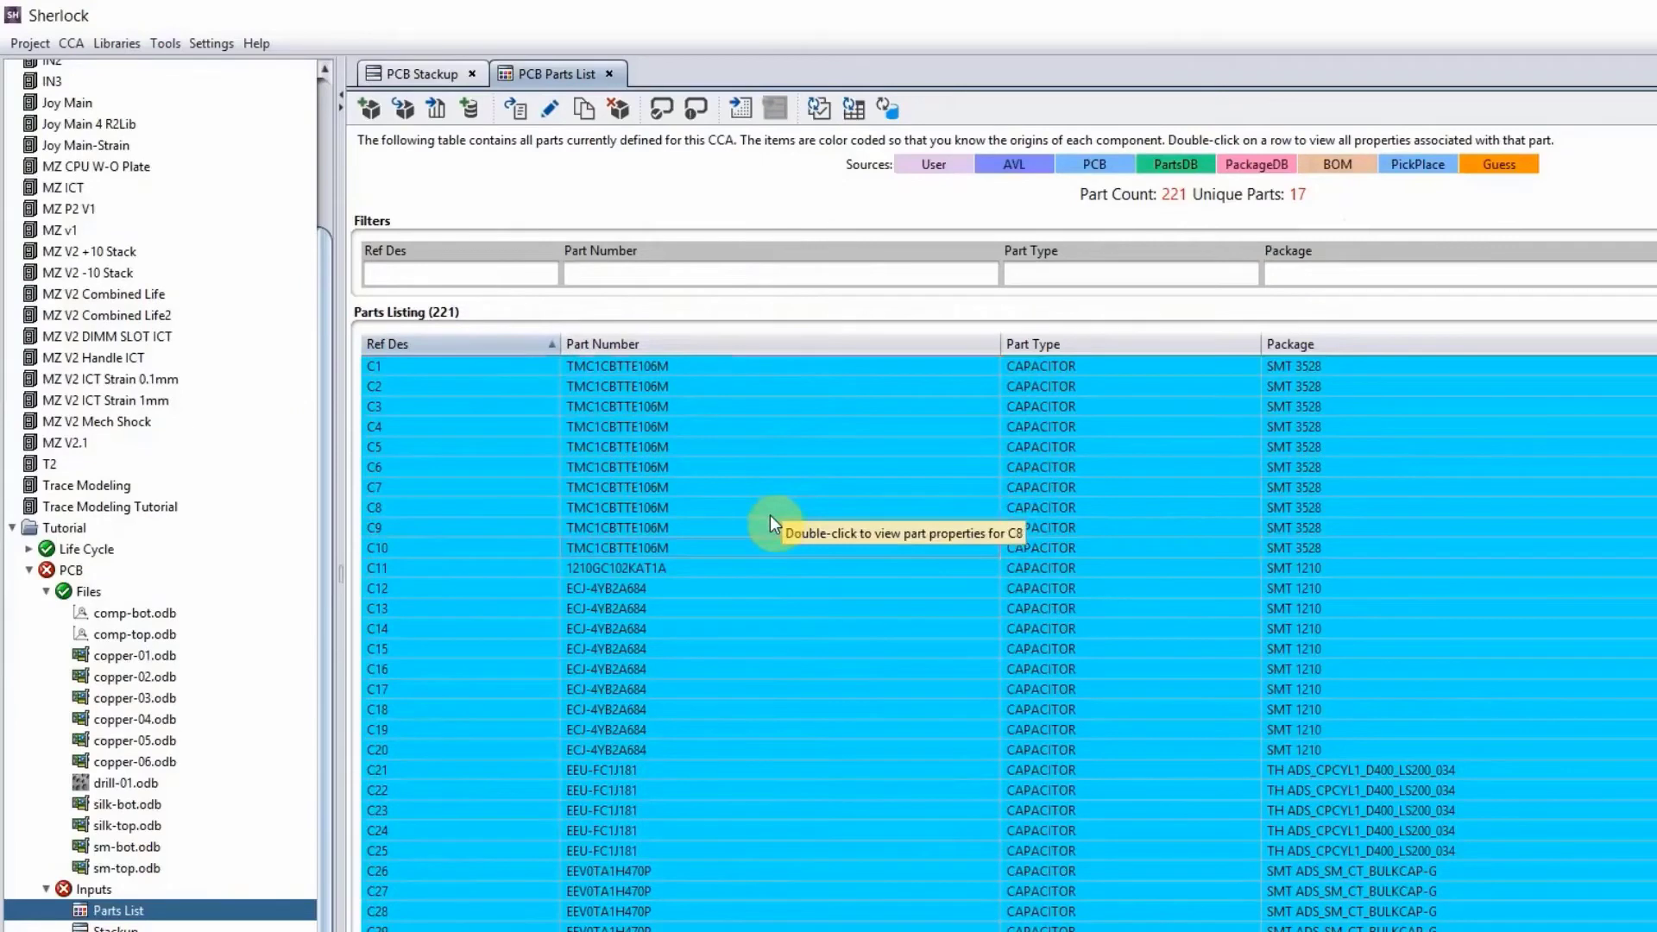
{"action": "left_click", "coordinate": [859, 105]}
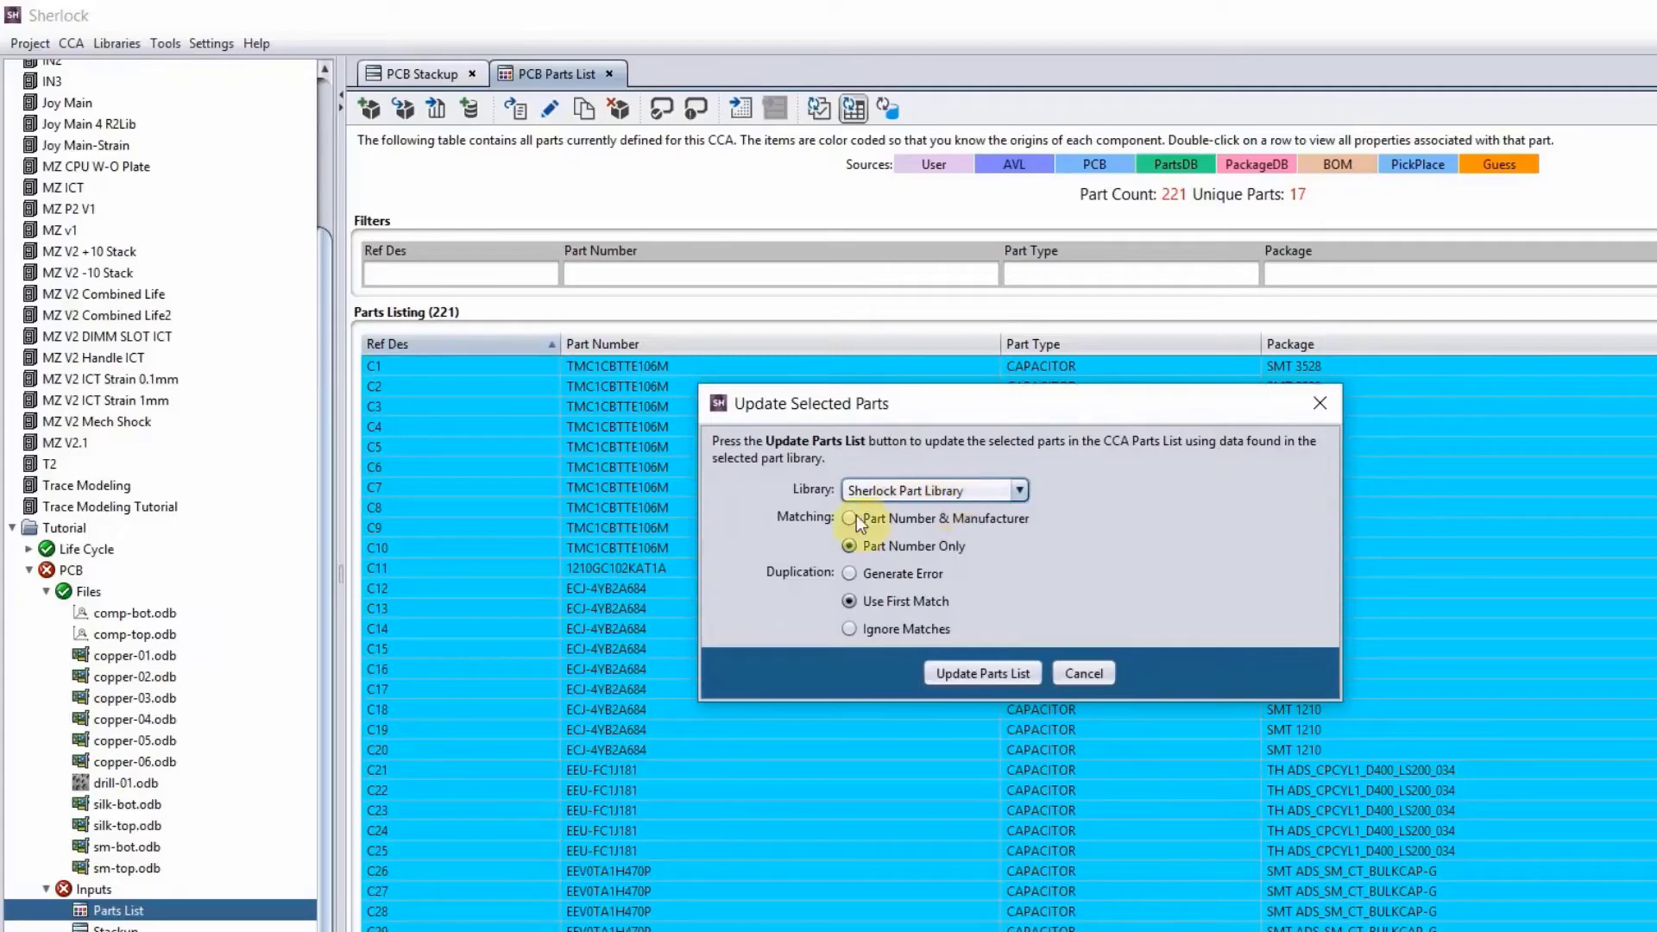
{"action": "left_click", "coordinate": [959, 680]}
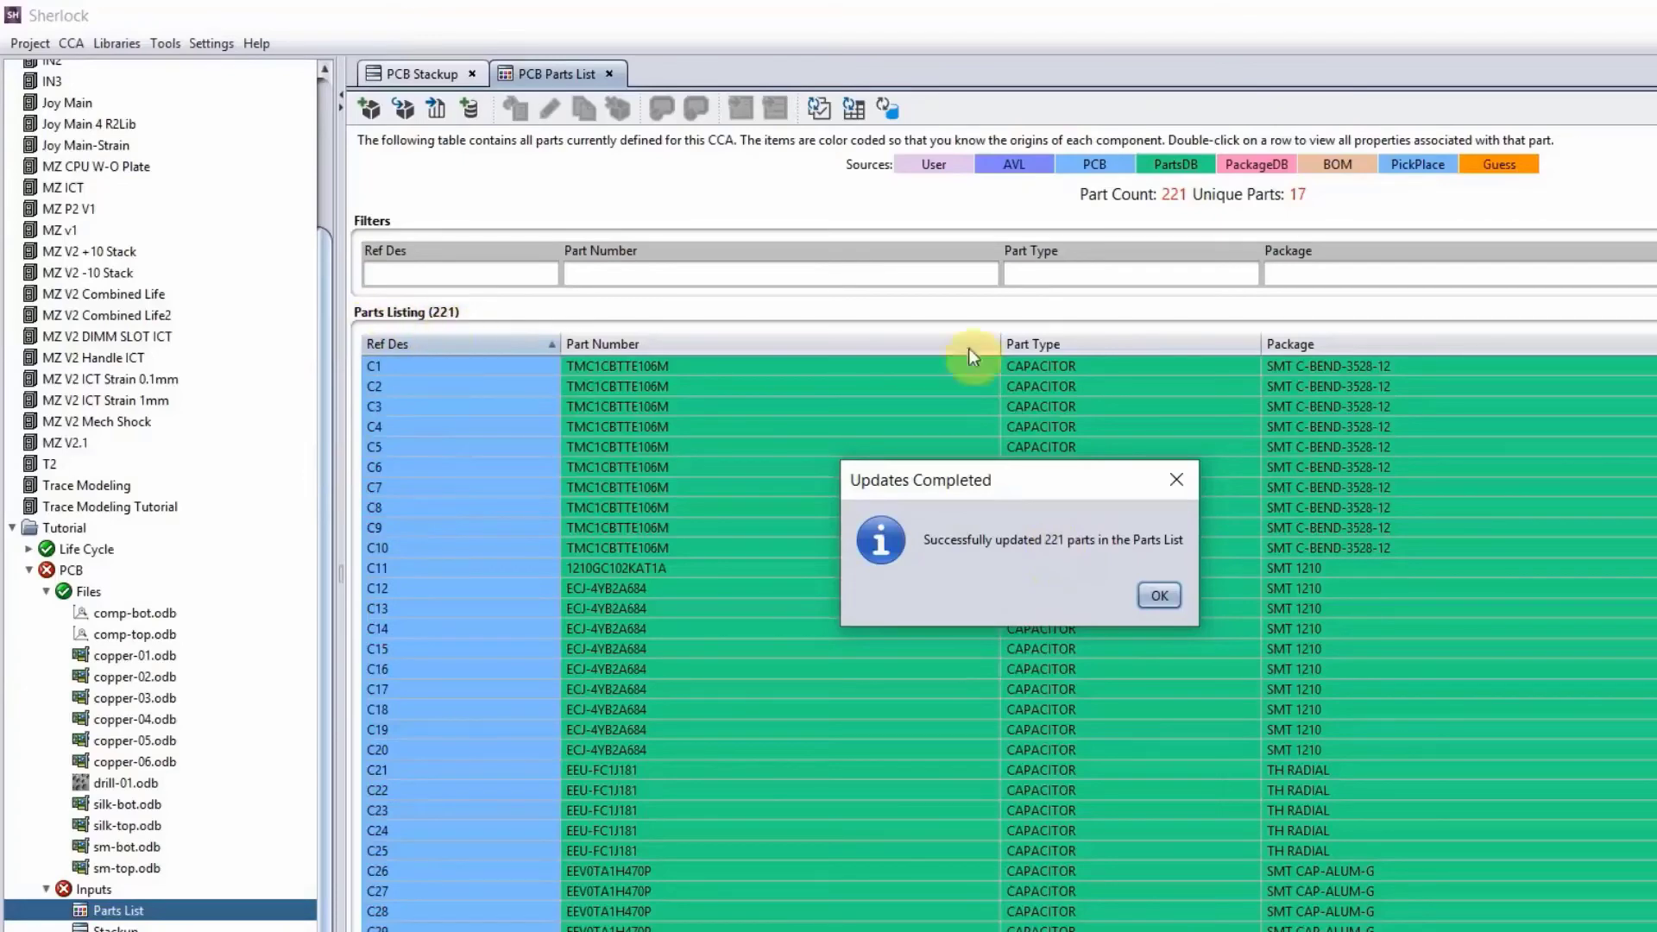
Step: Dismiss the update message and check C10's Lead, Solder and Package properties from the Part DB
{"action": "left_click", "coordinate": [1172, 593]}
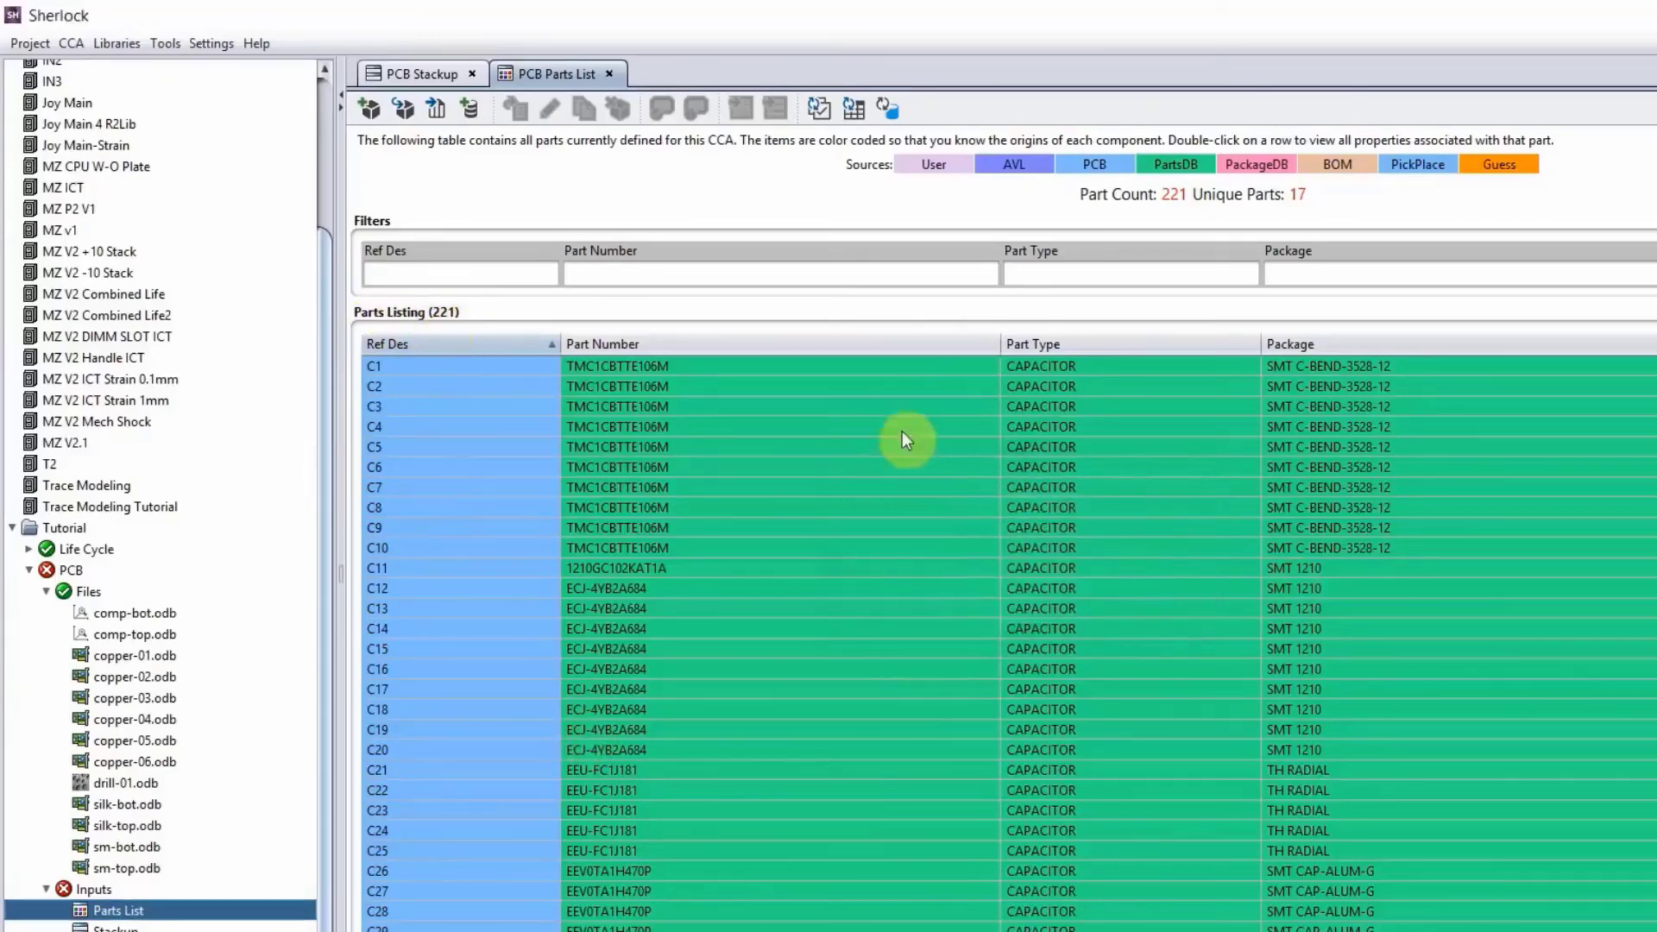
{"action": "scroll", "coordinate": [731, 668], "scroll_direction": "down", "scroll_amount": 5}
{"action": "scroll", "coordinate": [725, 661], "scroll_direction": "down", "scroll_amount": 5}
{"action": "scroll", "coordinate": [765, 582], "scroll_direction": "down", "scroll_amount": 3}
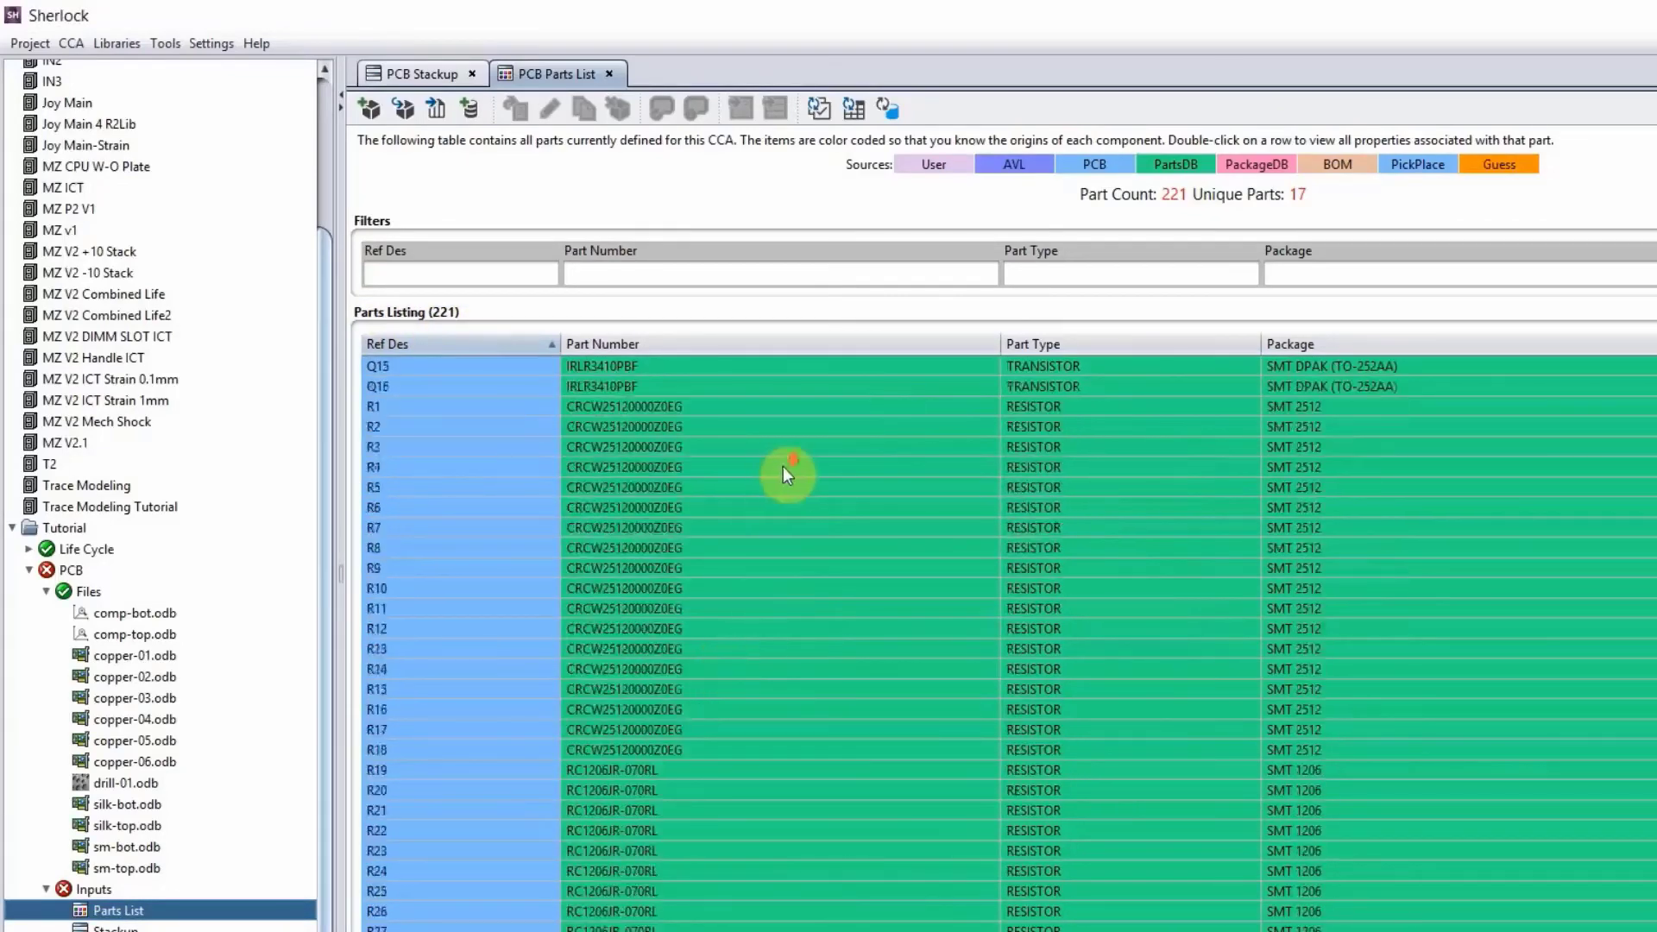
{"action": "scroll", "coordinate": [784, 469], "scroll_direction": "down", "scroll_amount": 3}
{"action": "scroll", "coordinate": [780, 480], "scroll_direction": "up", "scroll_amount": 4}
{"action": "scroll", "coordinate": [820, 550], "scroll_direction": "up", "scroll_amount": 4}
{"action": "scroll", "coordinate": [820, 550], "scroll_direction": "up", "scroll_amount": 3}
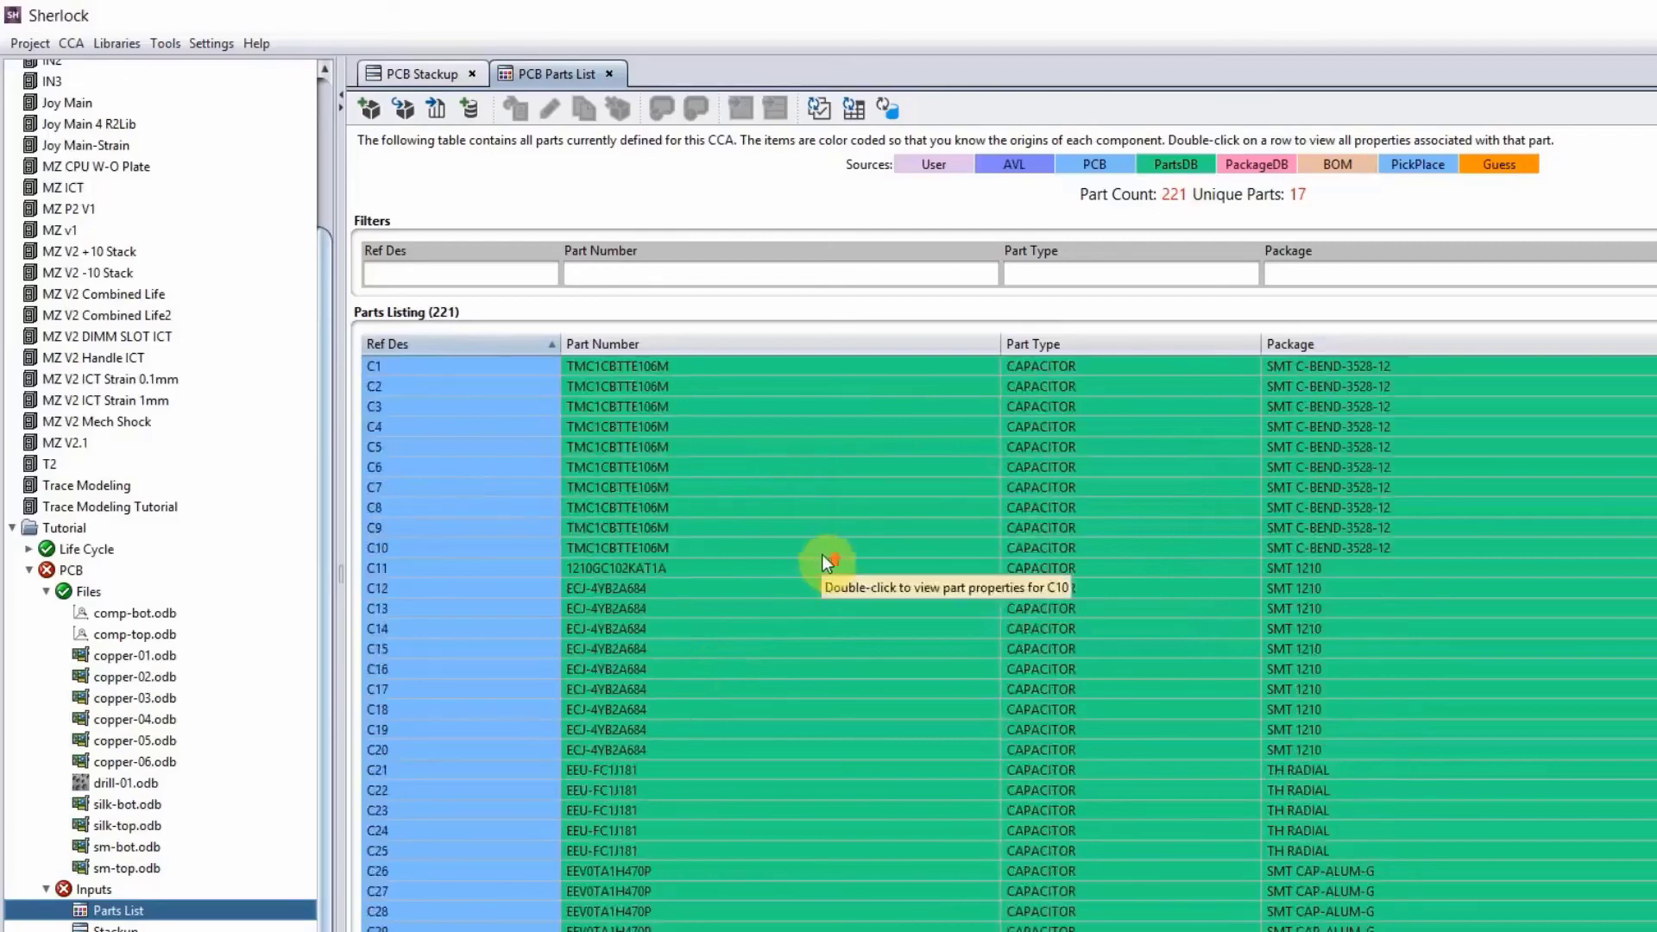
{"action": "double_click", "coordinate": [627, 543]}
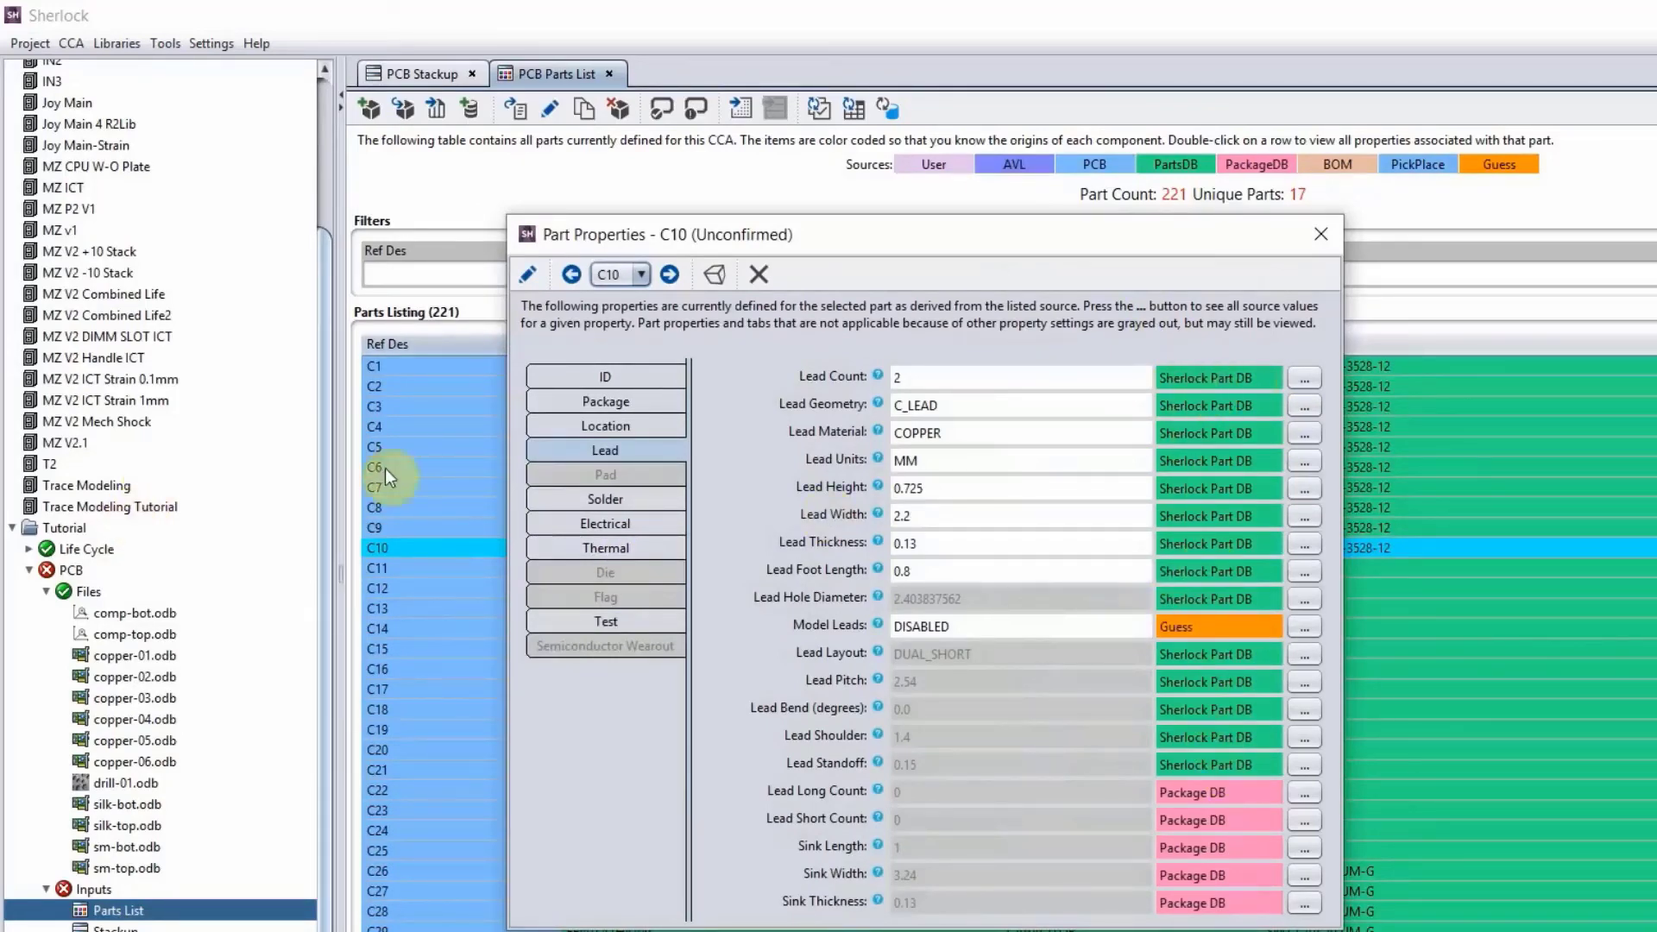
{"action": "left_click", "coordinate": [547, 509]}
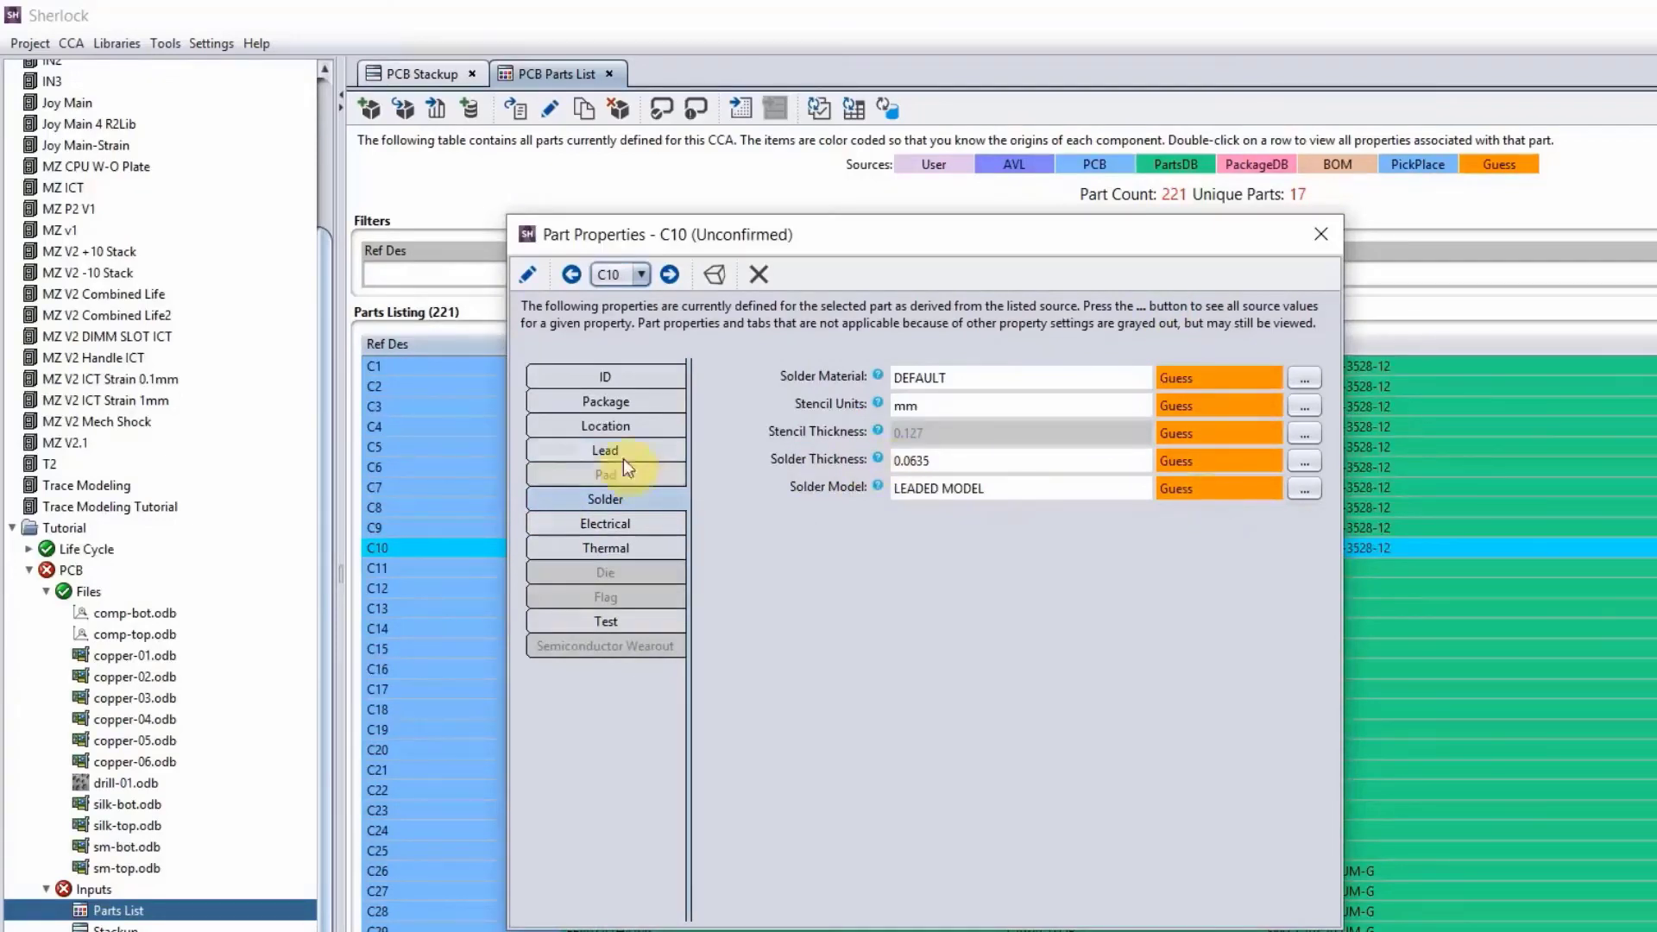
{"action": "left_click", "coordinate": [609, 401]}
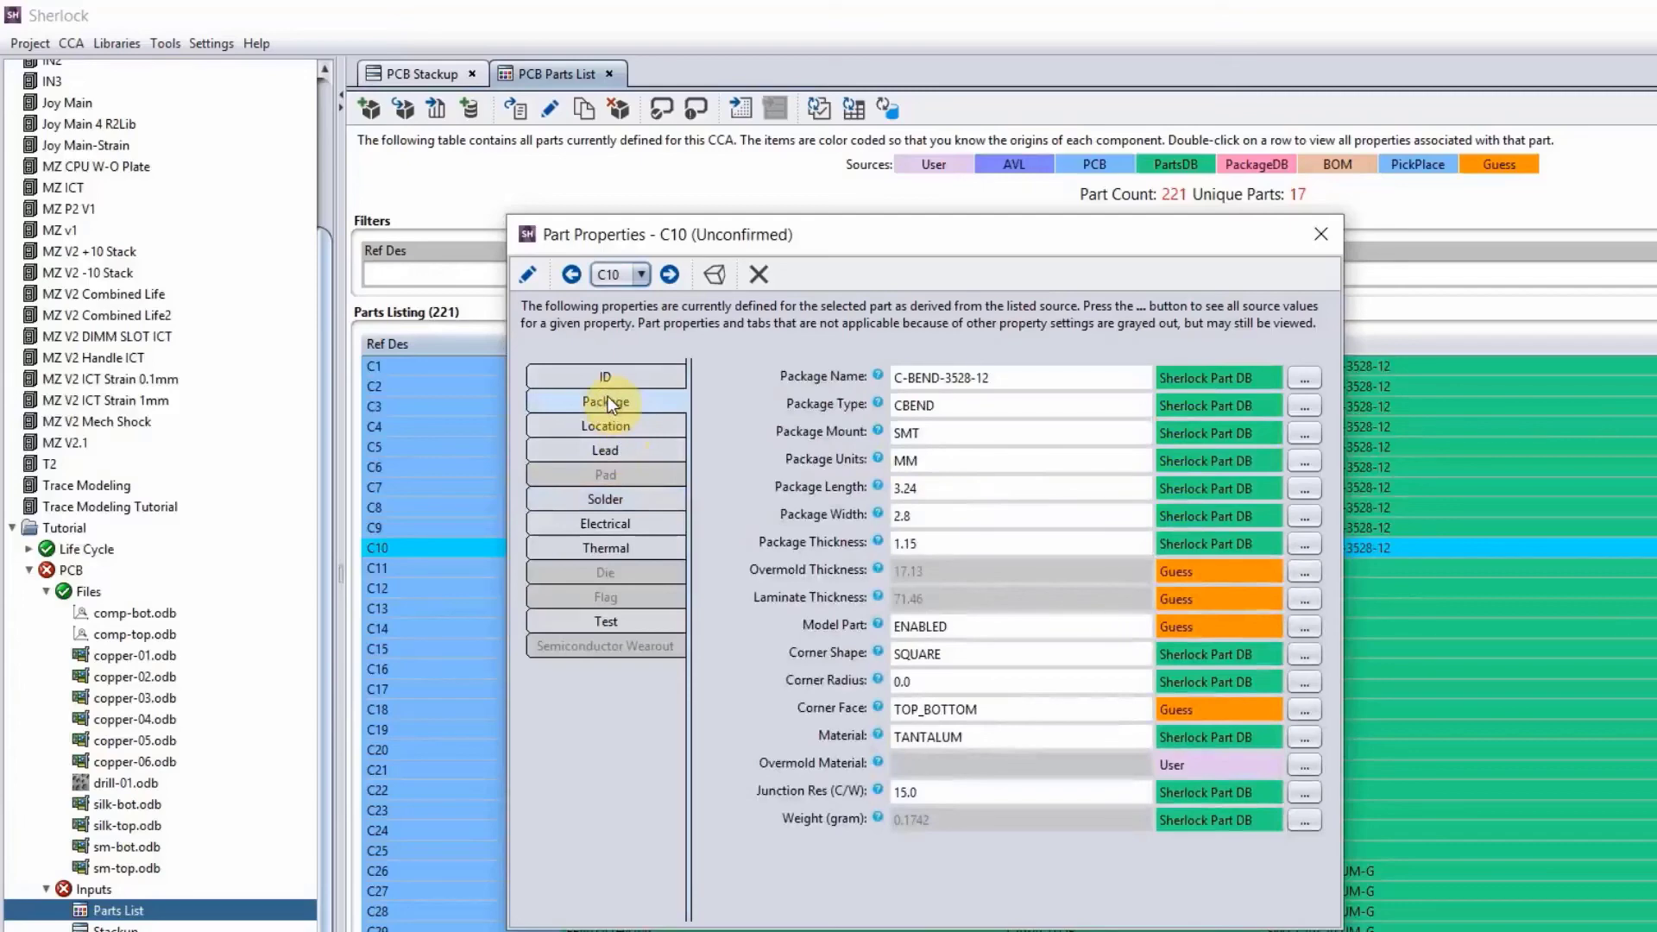
Step: Close C10's properties and show the PCB Stackup with its 11 board layers
{"action": "left_click", "coordinate": [1325, 238]}
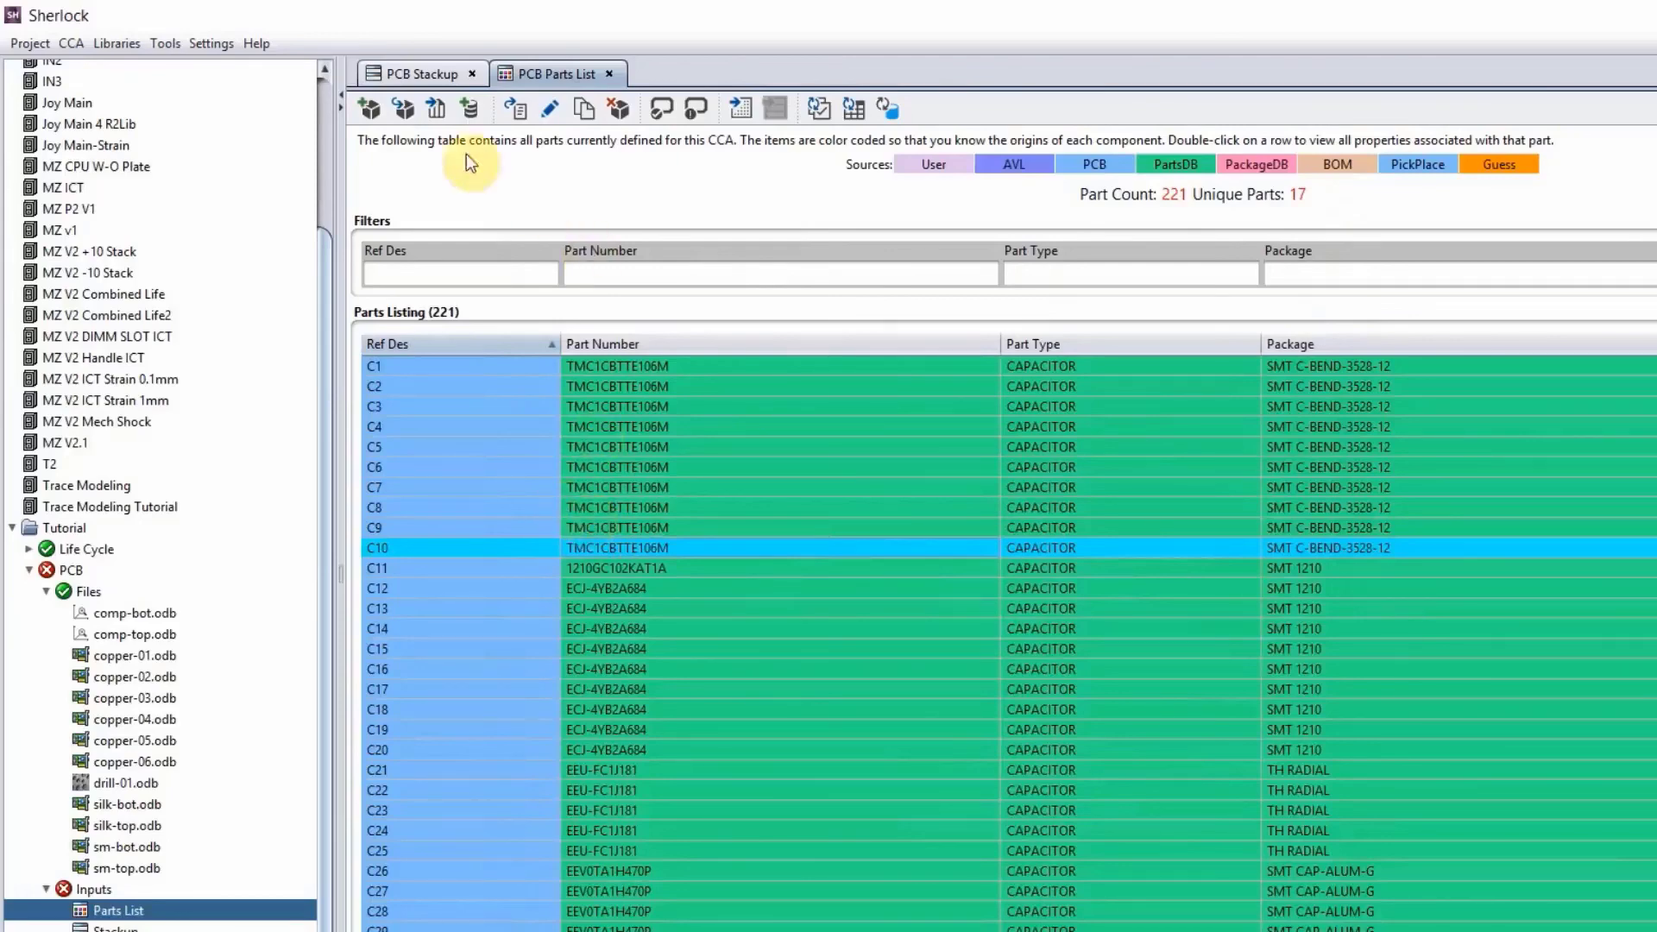
{"action": "left_click", "coordinate": [423, 74]}
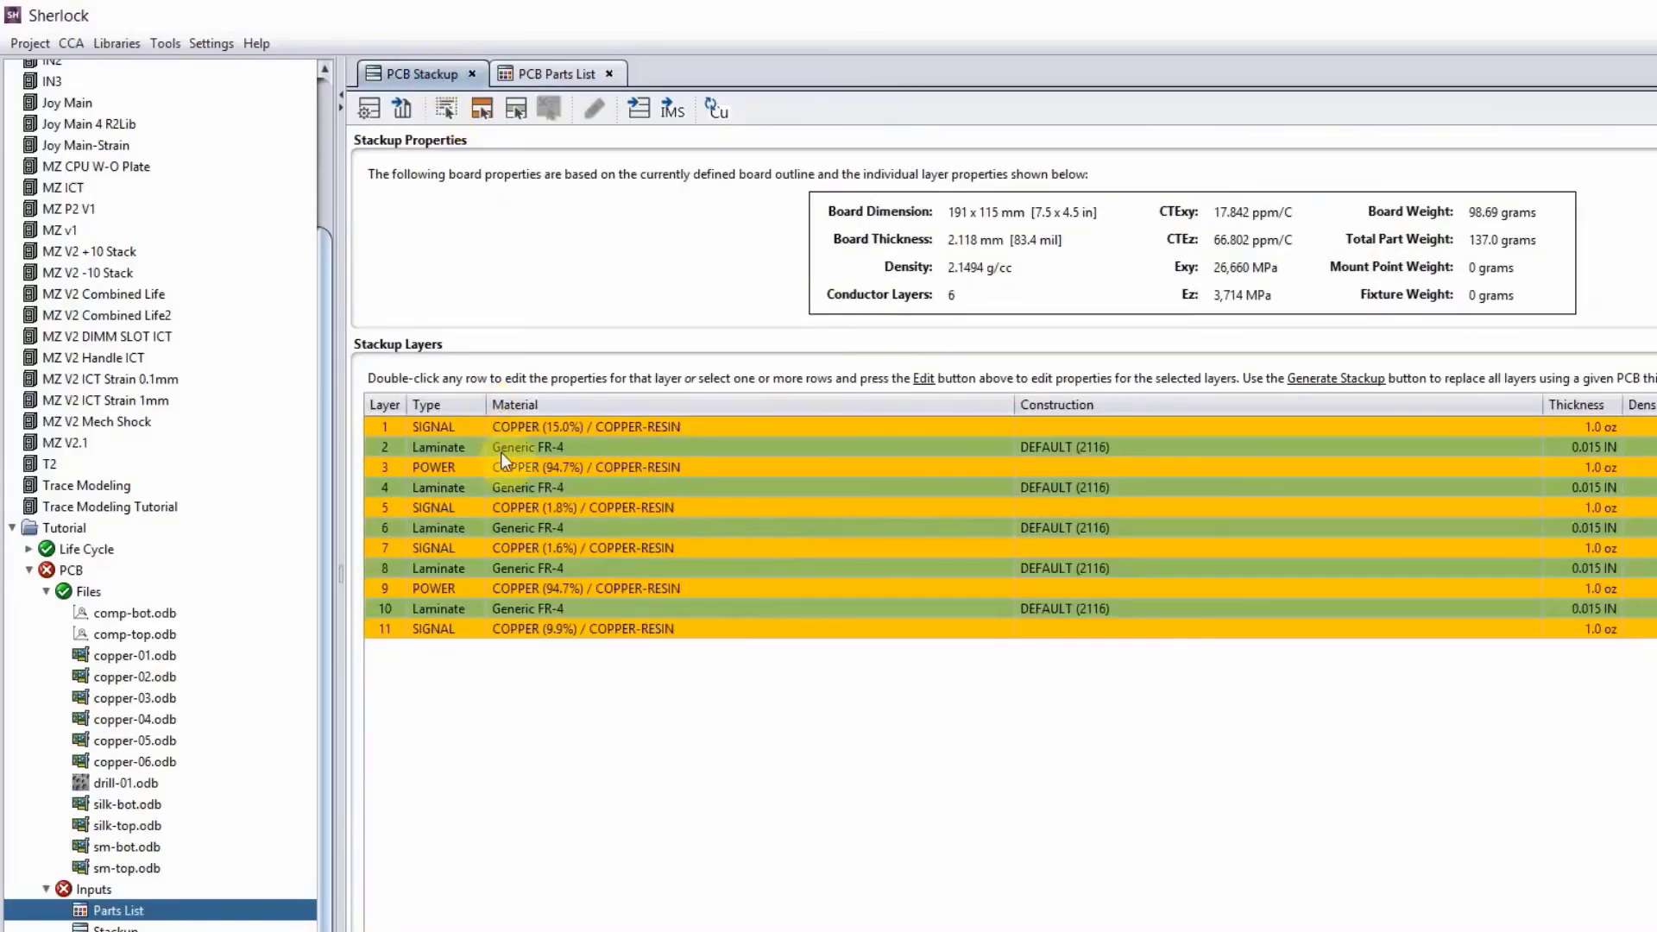